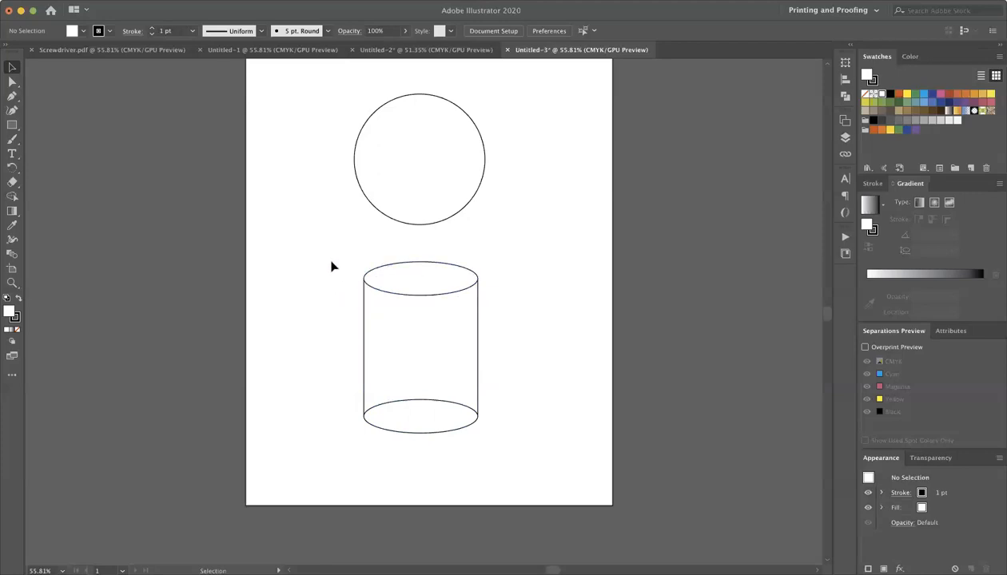
# - Remove the stroke from all the shapes that make up the cylinder
pyautogui.moveTo(320, 259); pyautogui.dragTo(492, 443)
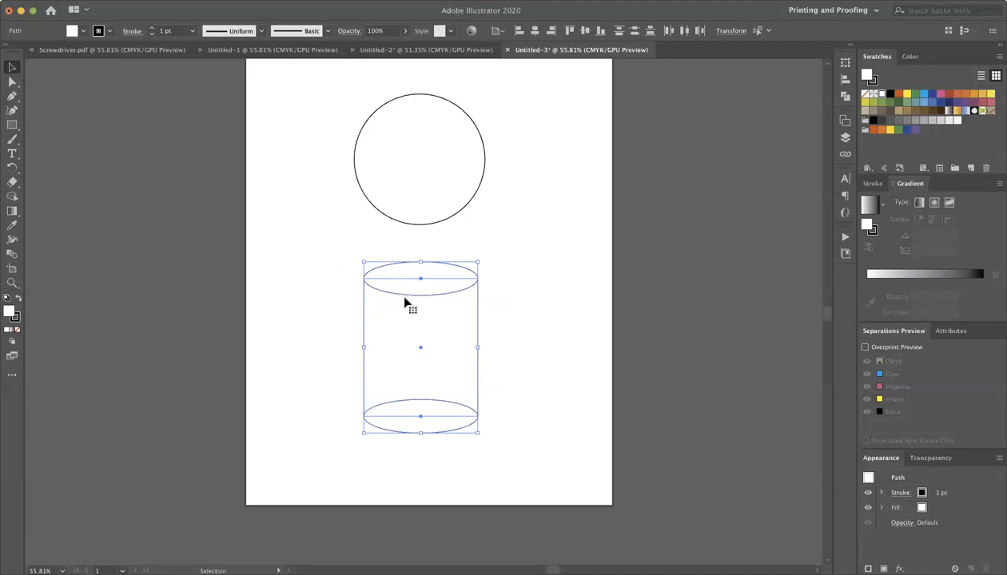
pyautogui.click(113, 31)
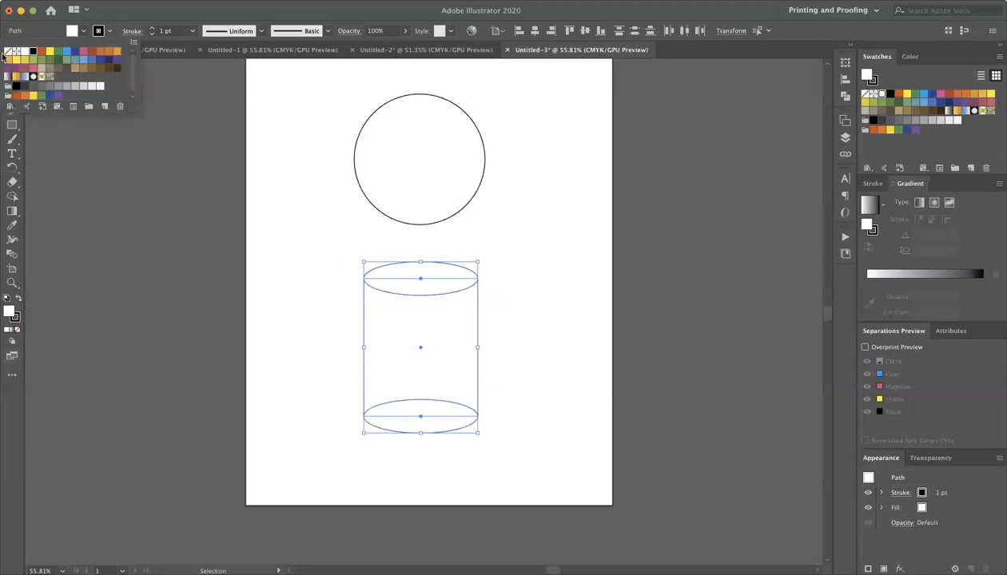
pyautogui.click(8, 51)
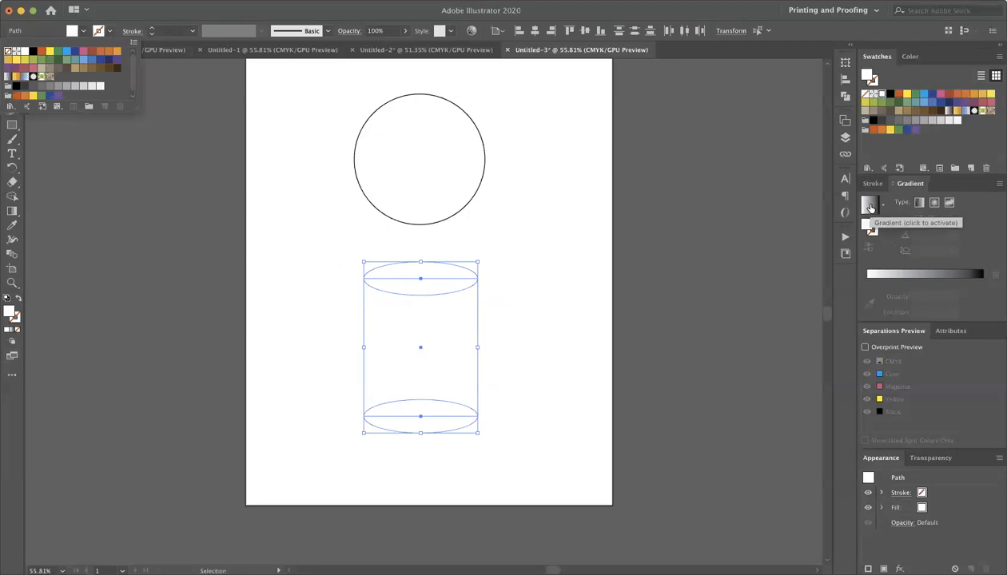
pyautogui.press('Escape')
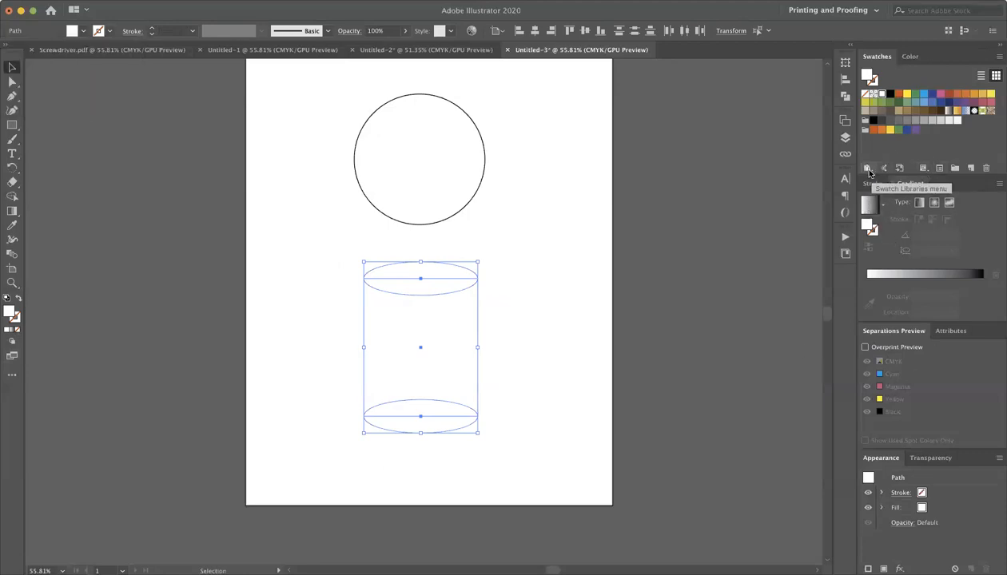
# - Load the Metals gradient swatch library and fill the whole cylinder with the Bronze gradient
pyautogui.click(869, 169)
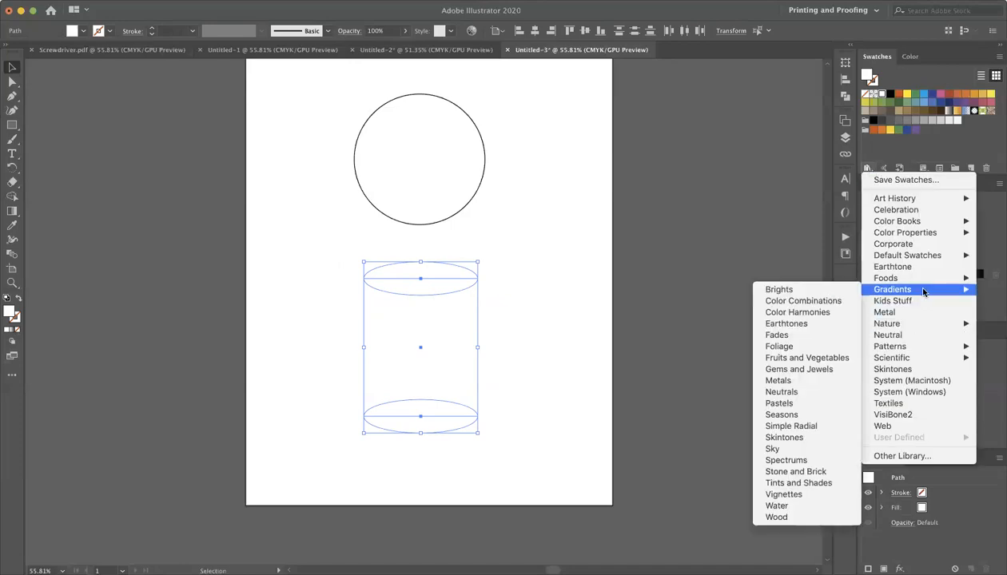
pyautogui.moveTo(903, 291)
pyautogui.click(813, 384)
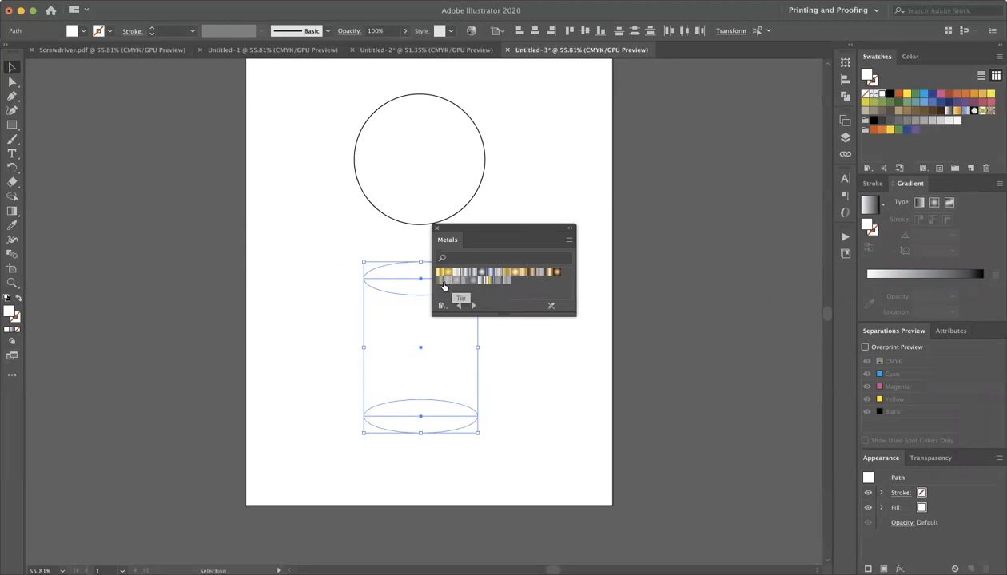
pyautogui.click(447, 283)
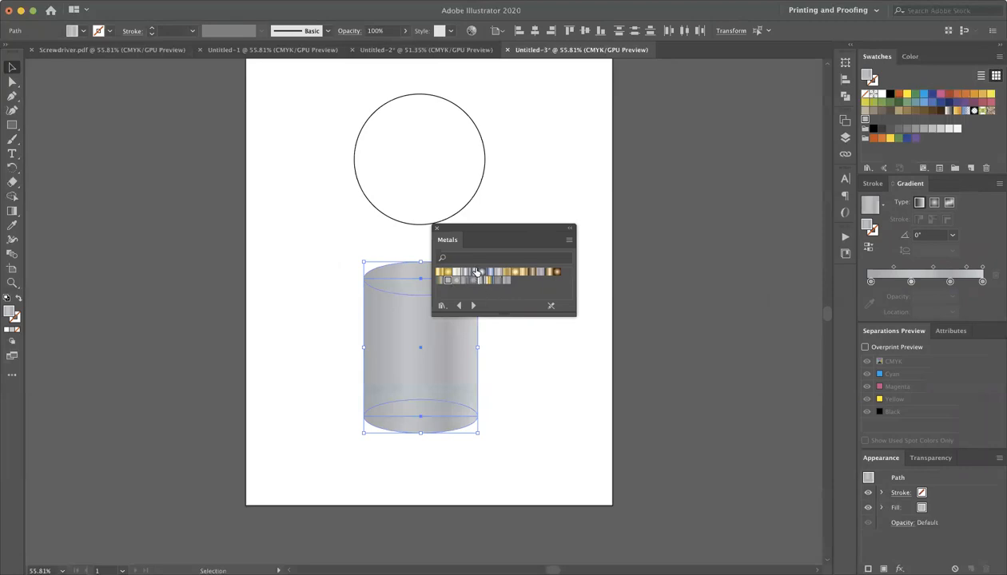
pyautogui.click(472, 273)
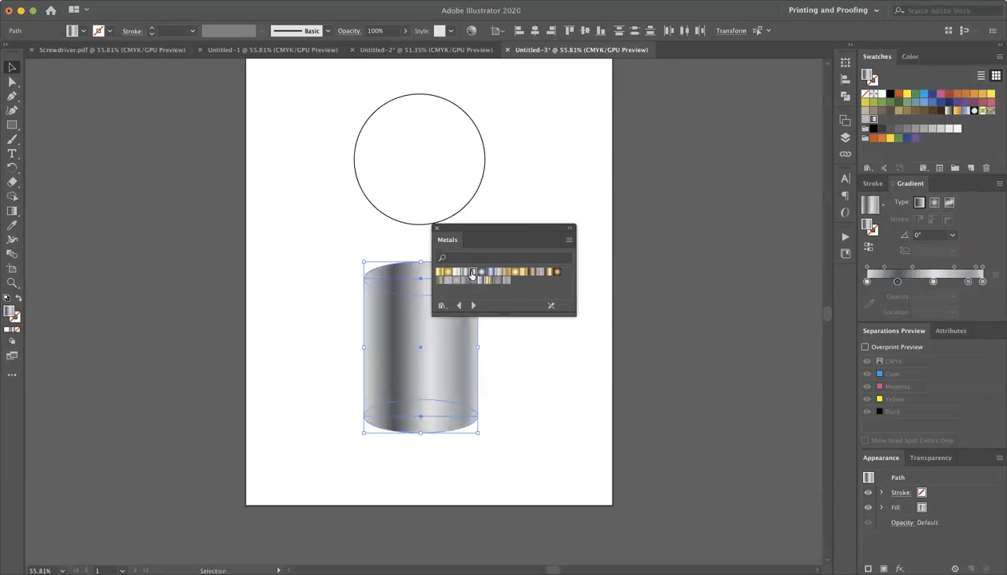
pyautogui.moveTo(480, 230); pyautogui.dragTo(523, 232)
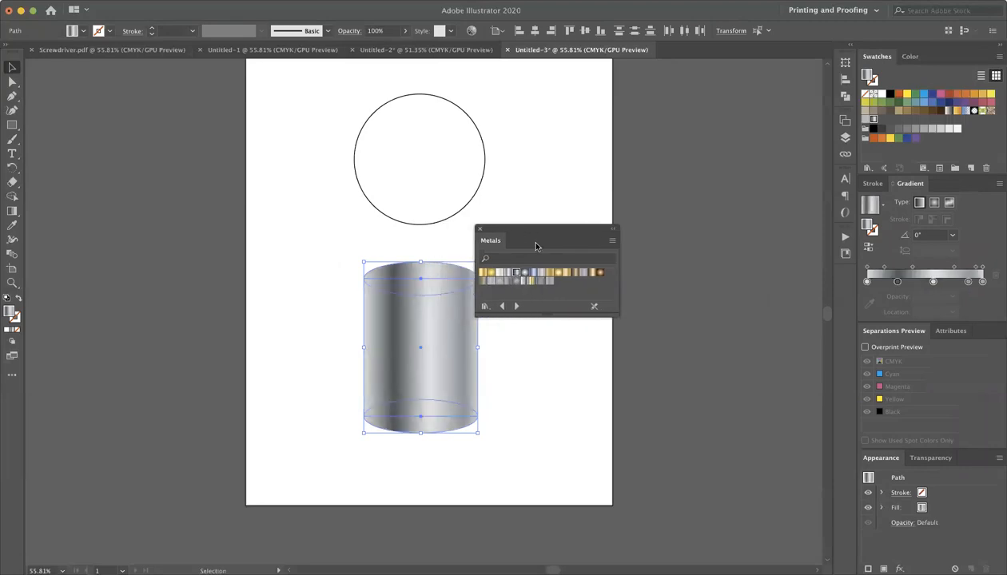
pyautogui.click(574, 274)
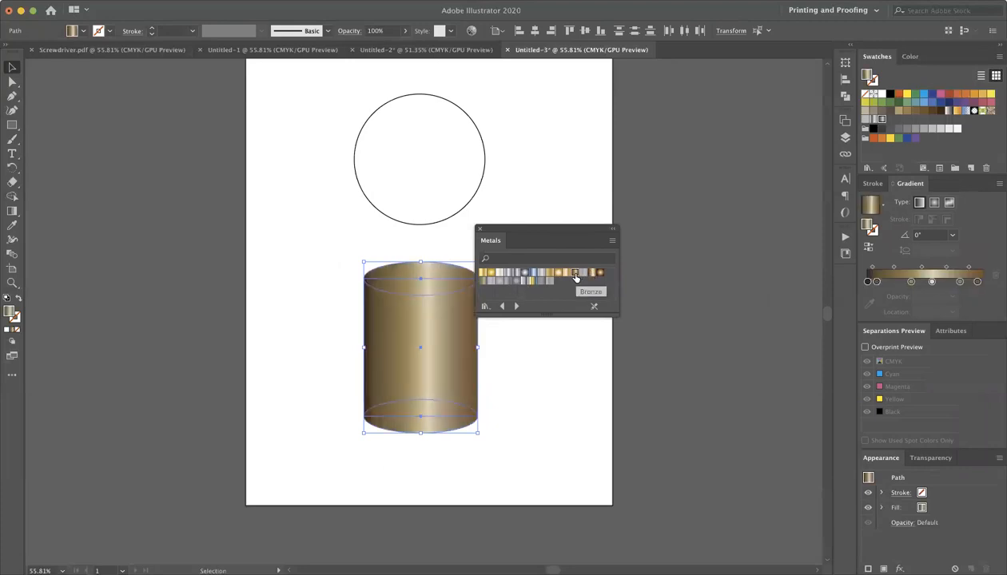
pyautogui.moveTo(556, 238); pyautogui.dragTo(677, 190)
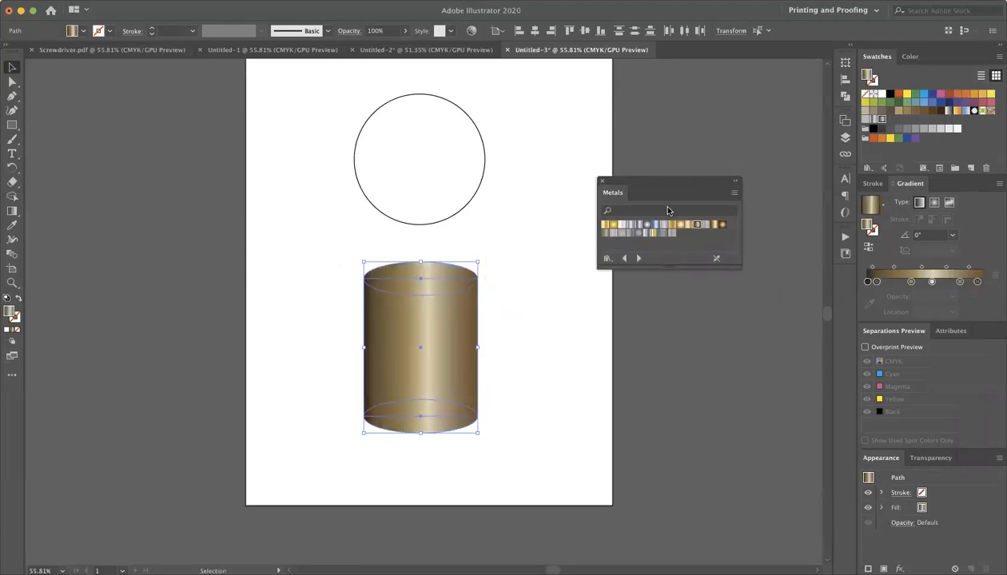
pyautogui.click(550, 368)
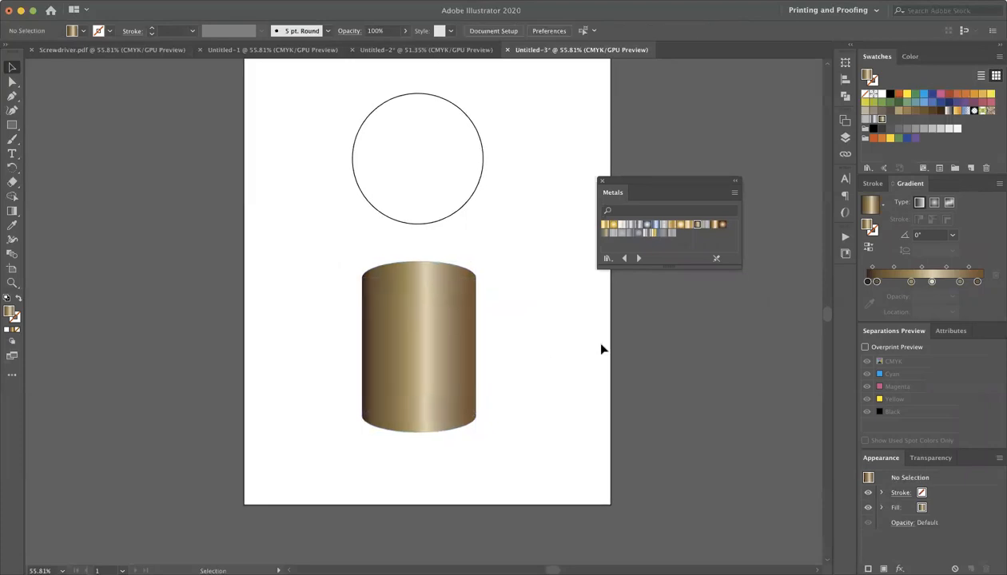
# - Set the gradient angle of the cylinder's top ellipse to 59°
pyautogui.click(420, 274)
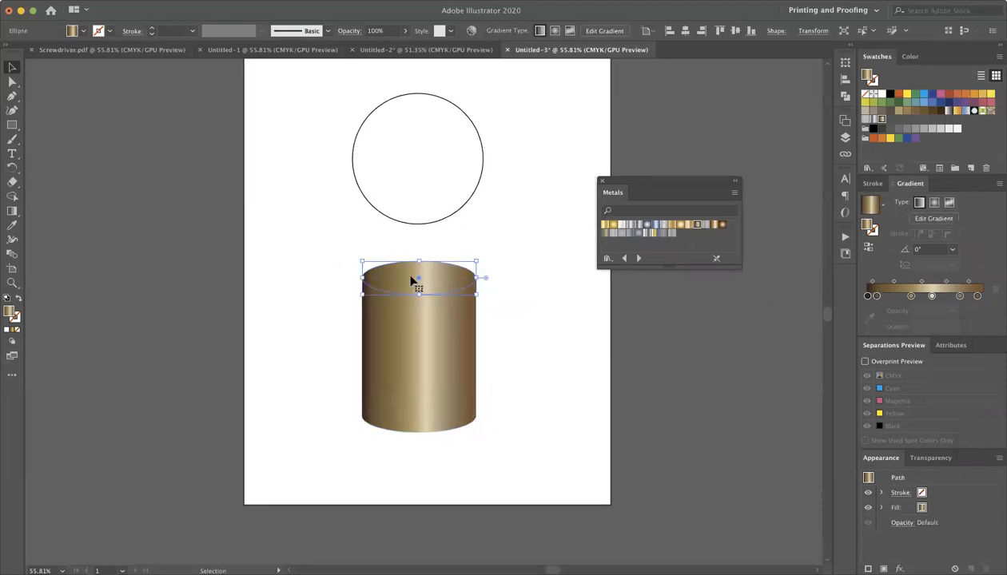
pyautogui.click(952, 249)
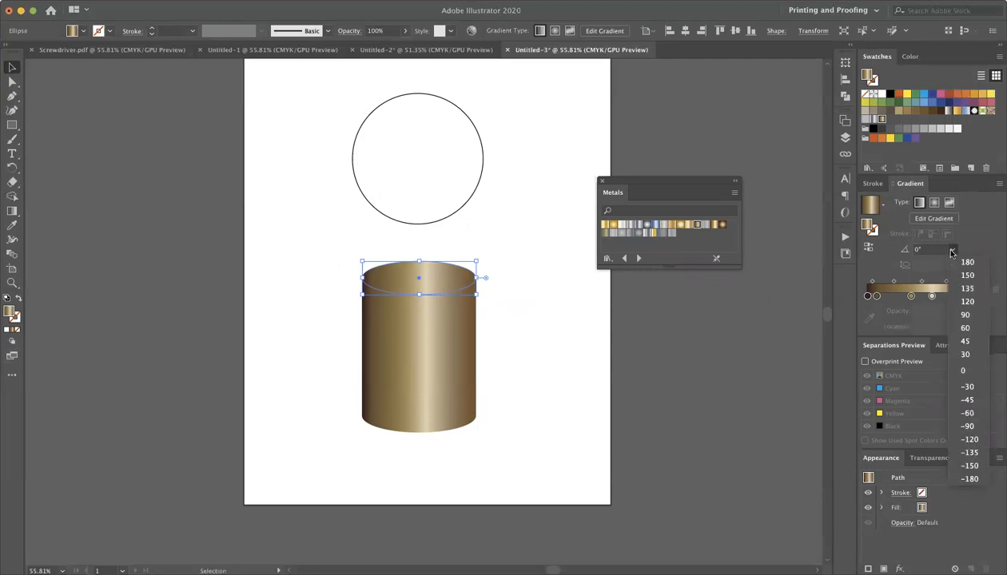
pyautogui.click(943, 252)
pyautogui.click(929, 250)
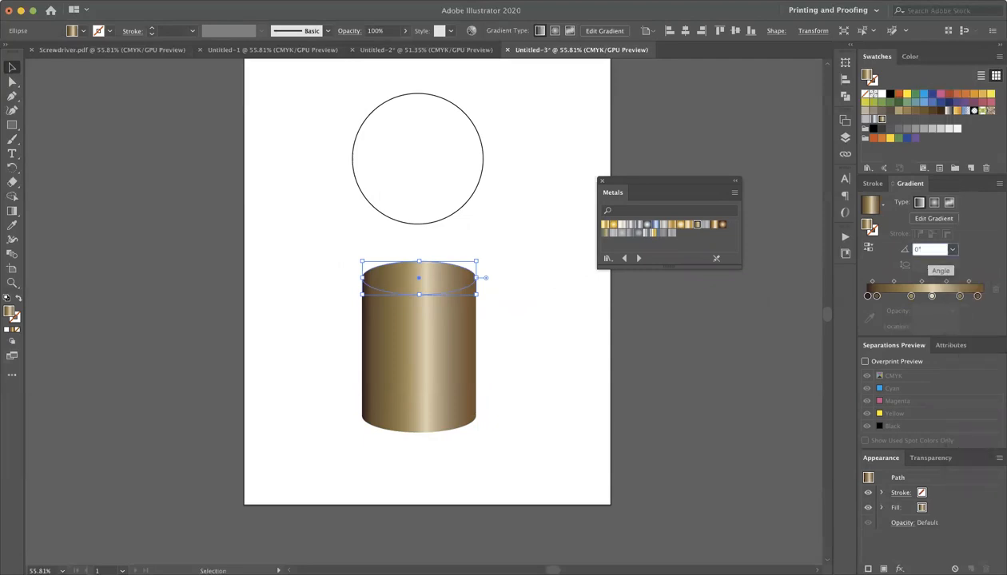
pyautogui.write('13')
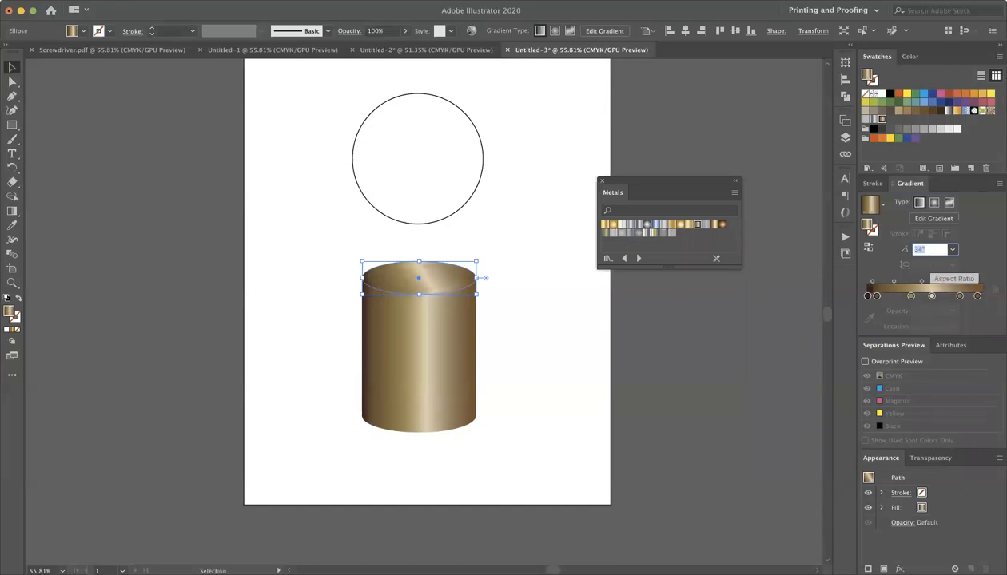
pyautogui.write('59')
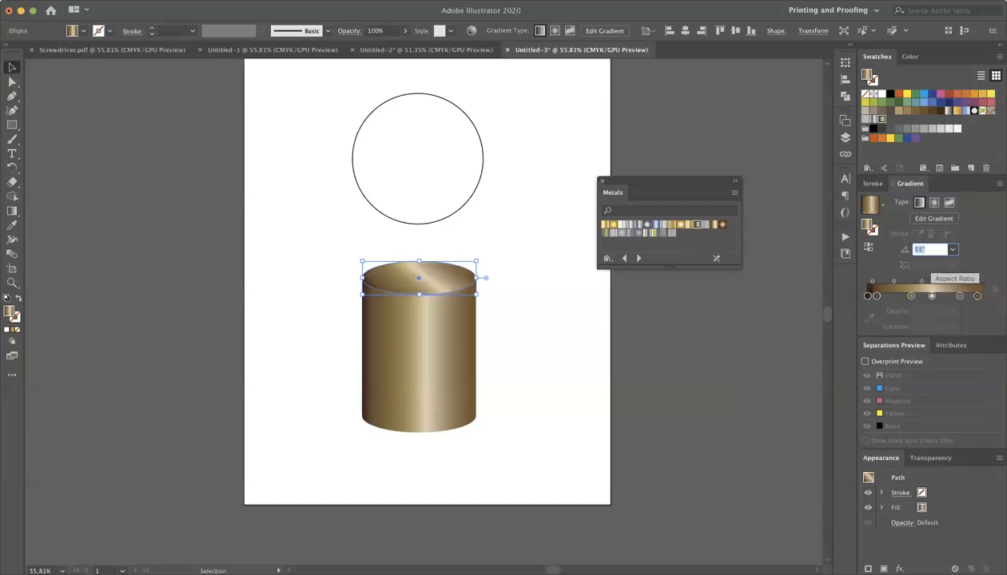
pyautogui.press('Return')
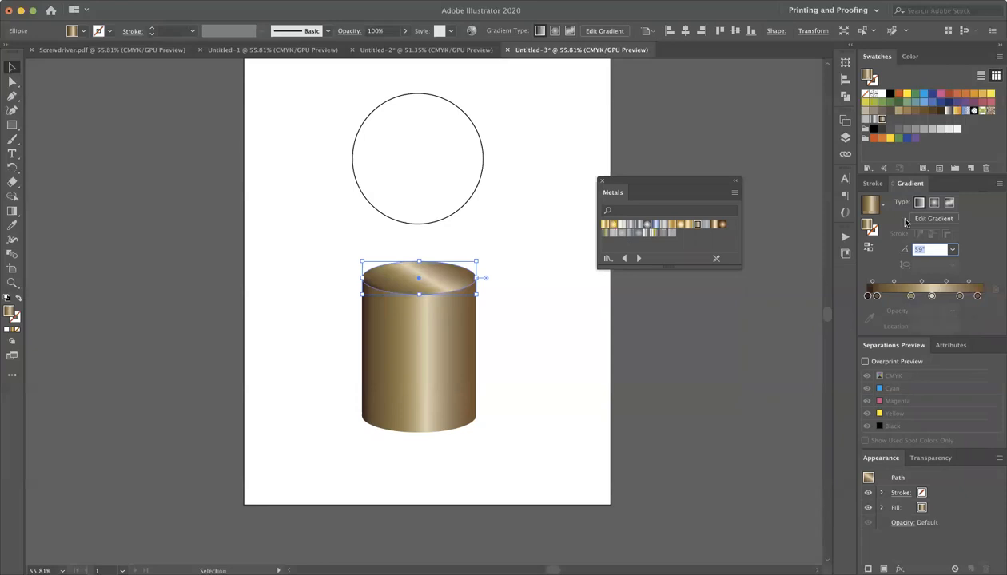
# - Reverse the top ellipse's gradient and shift its light highlight stop to about 34%
pyautogui.click(867, 249)
pyautogui.moveTo(915, 296); pyautogui.dragTo(905, 297)
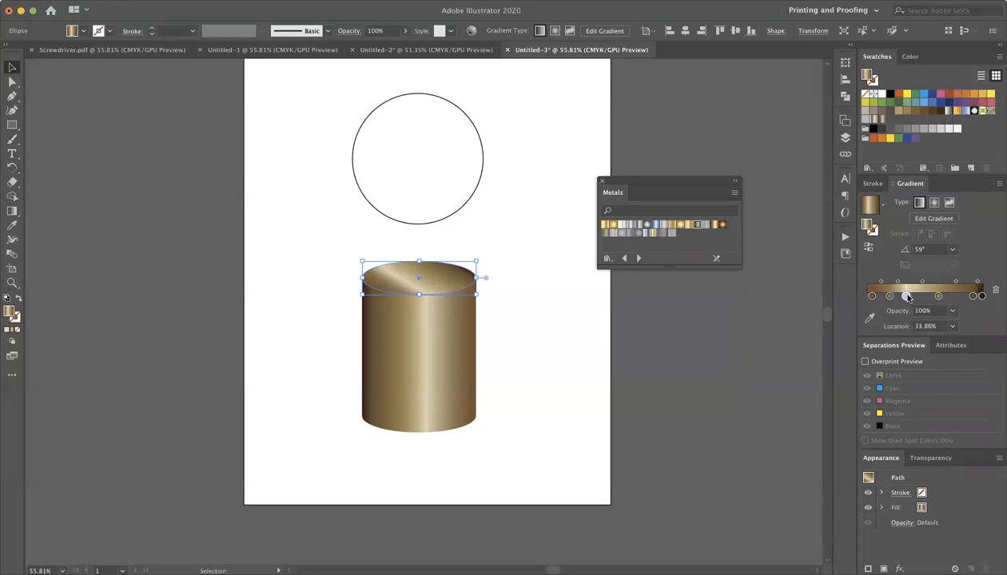
pyautogui.click(735, 336)
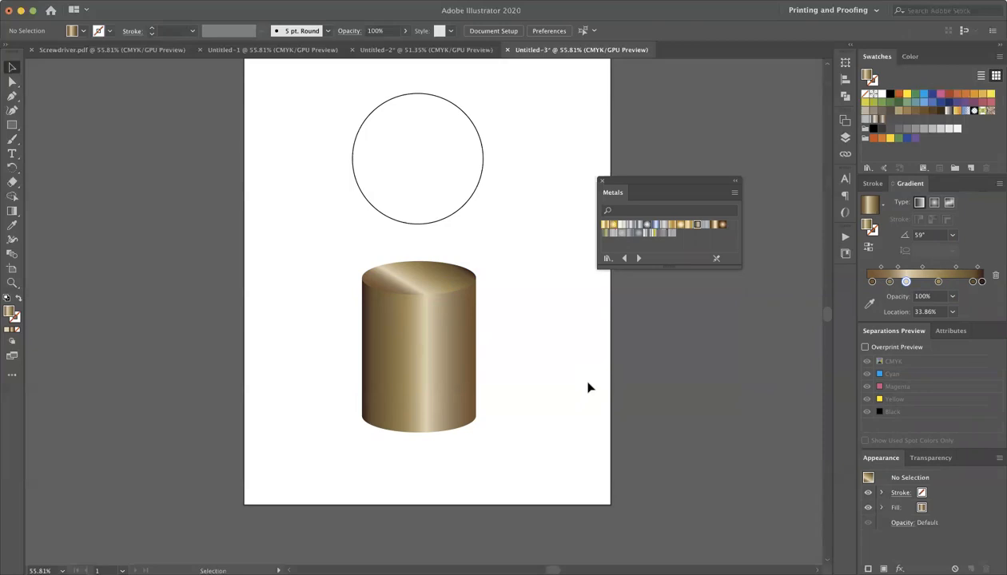
pyautogui.click(427, 420)
pyautogui.moveTo(426, 420); pyautogui.dragTo(590, 451)
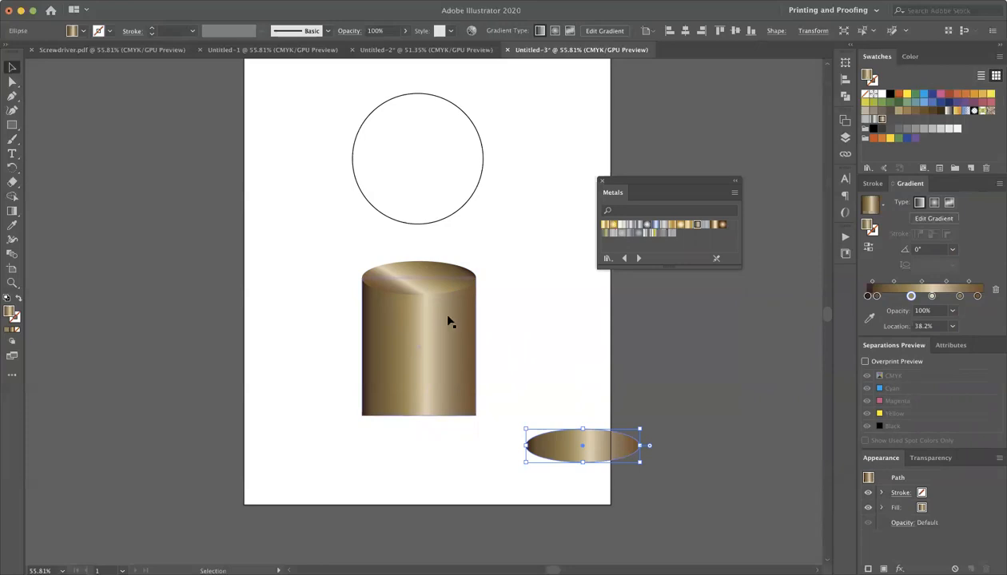
pyautogui.press('super+z')
pyautogui.click(561, 399)
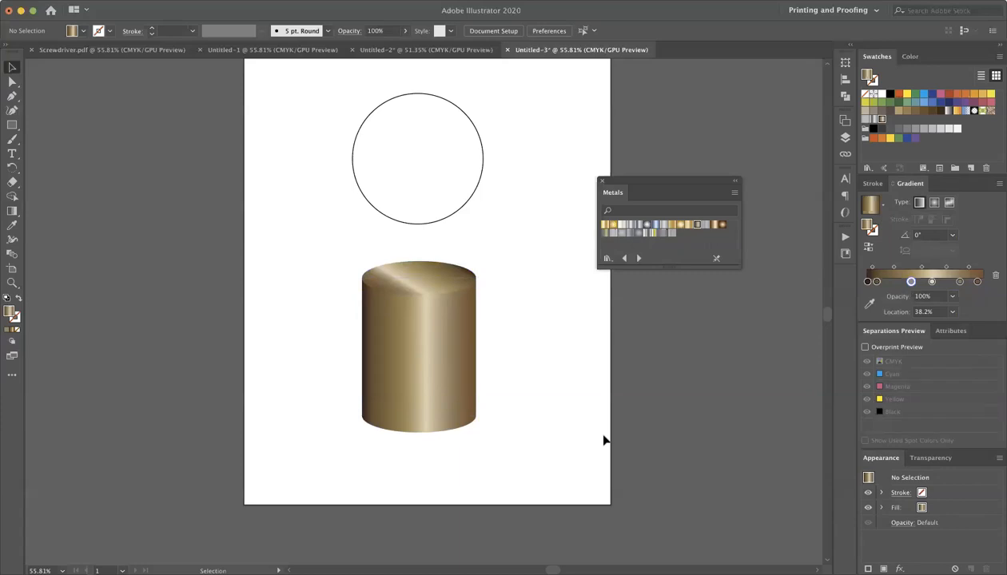
# - Duplicate the circle above the cylinder to both sides, making a row of three circles
pyautogui.hscroll(-1, 603, 441)
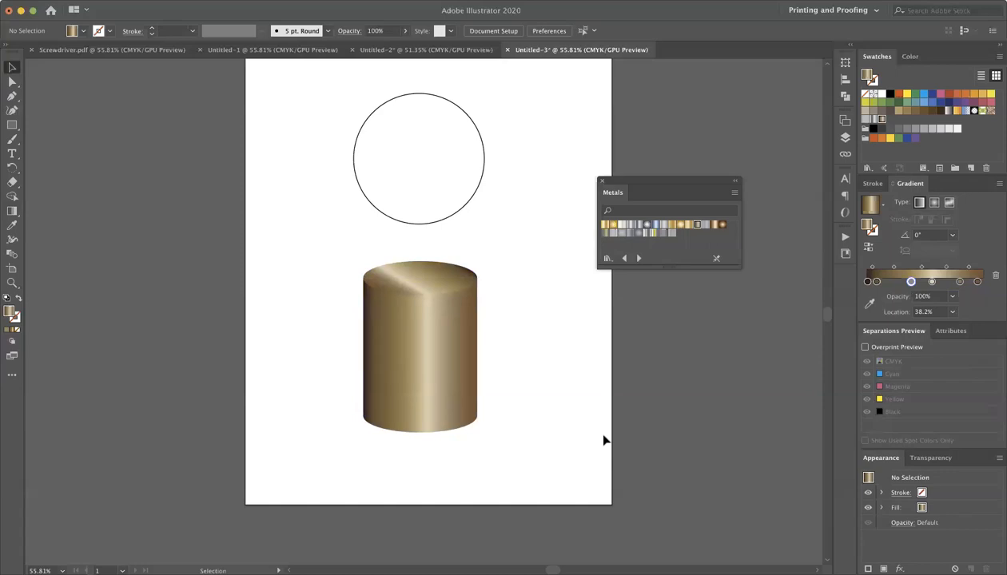
pyautogui.moveTo(568, 152); pyautogui.dragTo(449, 227)
pyautogui.moveTo(371, 224); pyautogui.dragTo(524, 217)
pyautogui.moveTo(342, 288); pyautogui.dragTo(236, 293)
pyautogui.click(467, 303)
pyautogui.moveTo(431, 339); pyautogui.dragTo(593, 333)
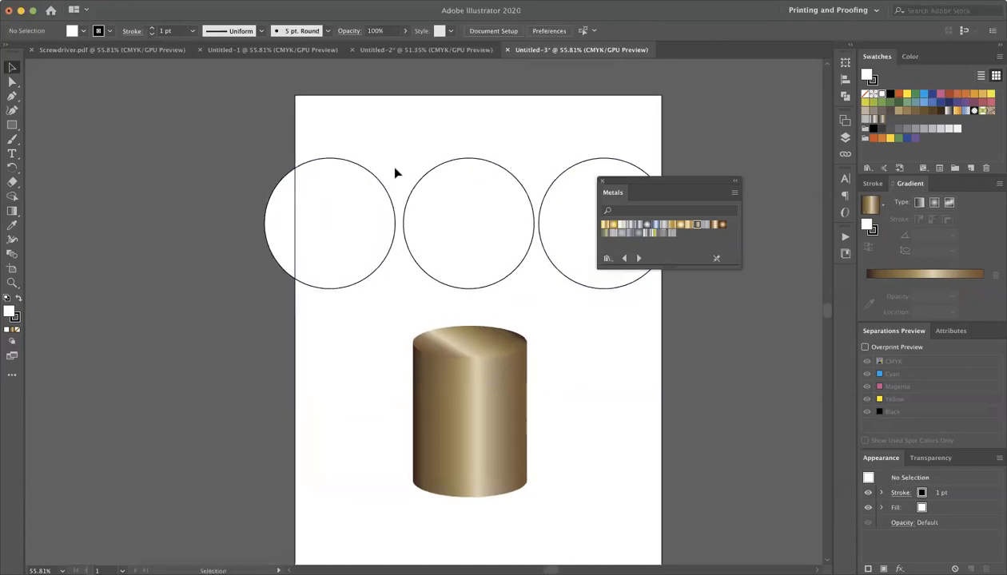
# - Remove the stroke from all three circles
pyautogui.moveTo(407, 141); pyautogui.dragTo(306, 138)
pyautogui.moveTo(243, 131); pyautogui.dragTo(503, 222)
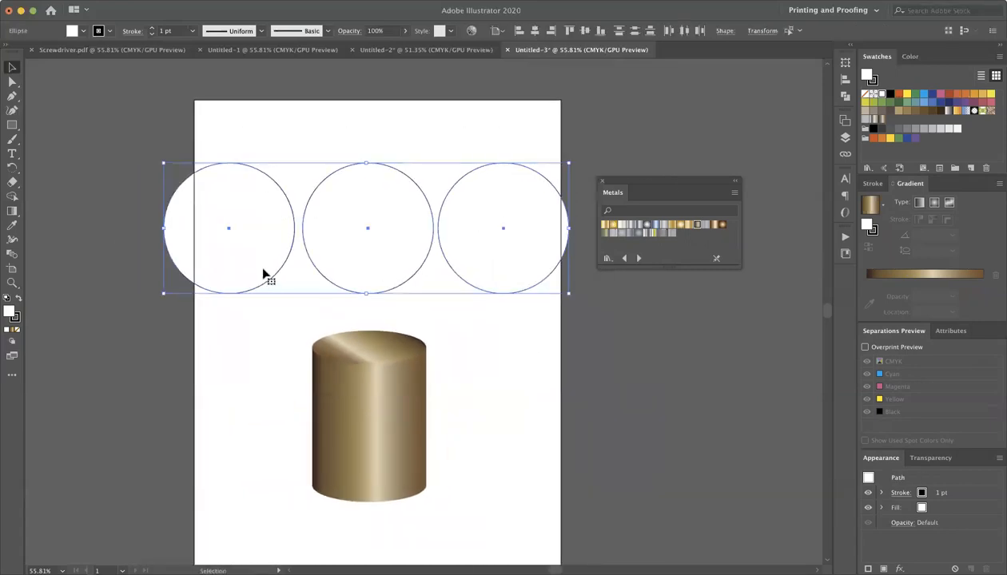
pyautogui.click(110, 30)
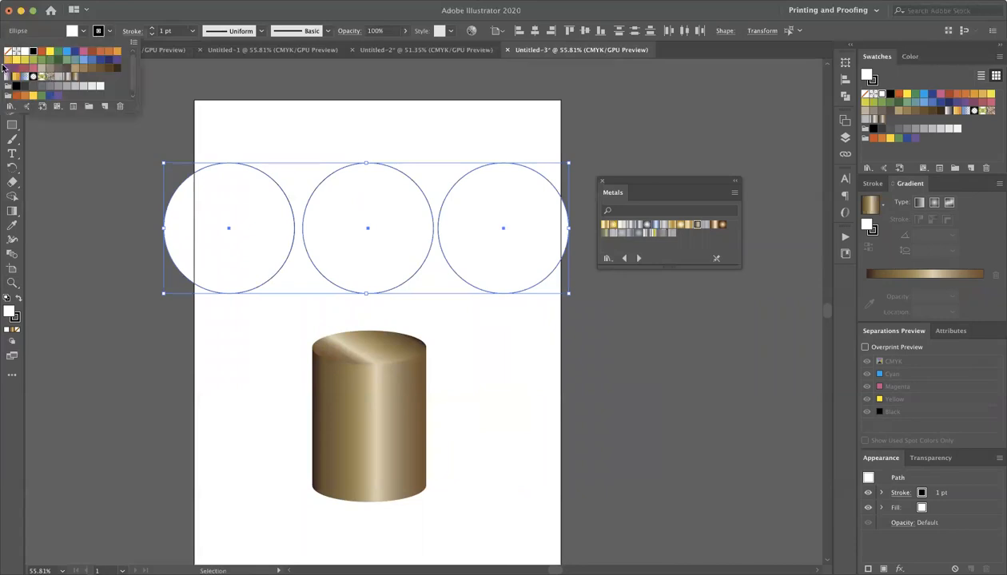
pyautogui.click(7, 52)
pyautogui.click(534, 376)
# - Fill all three circles with the current linear bronze gradient
pyautogui.click(395, 210)
pyautogui.rightClick(220, 231)
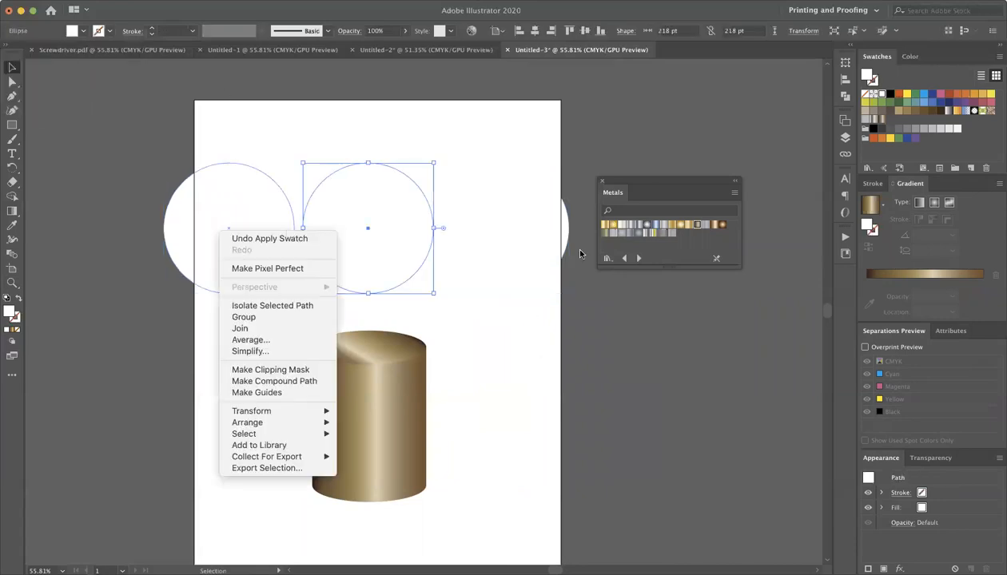
pyautogui.click(346, 292)
pyautogui.click(248, 234)
pyautogui.keyDown('shift'); pyautogui.click(402, 241); pyautogui.keyUp('shift')
pyautogui.keyDown('shift'); pyautogui.click(493, 231); pyautogui.keyUp('shift')
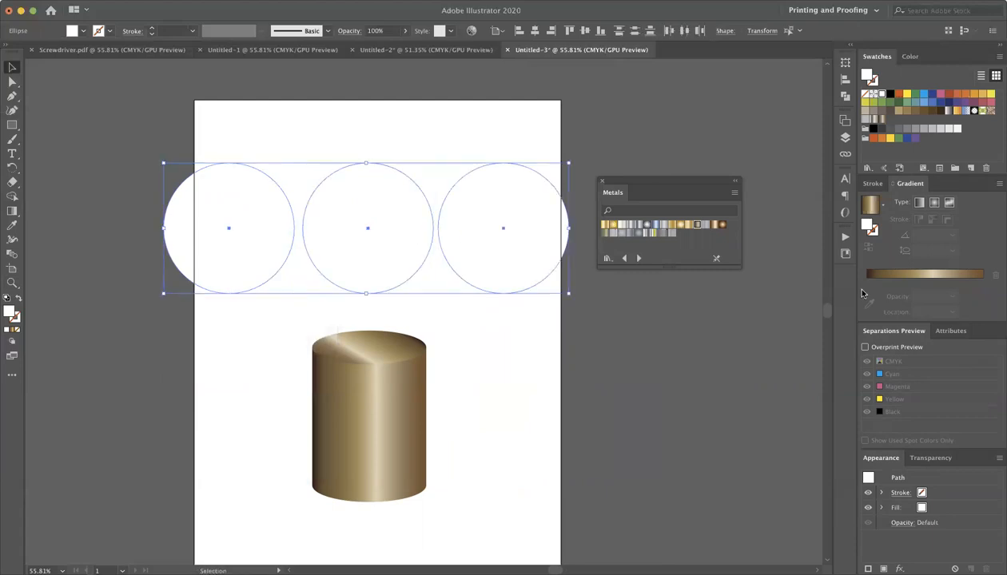
pyautogui.click(869, 206)
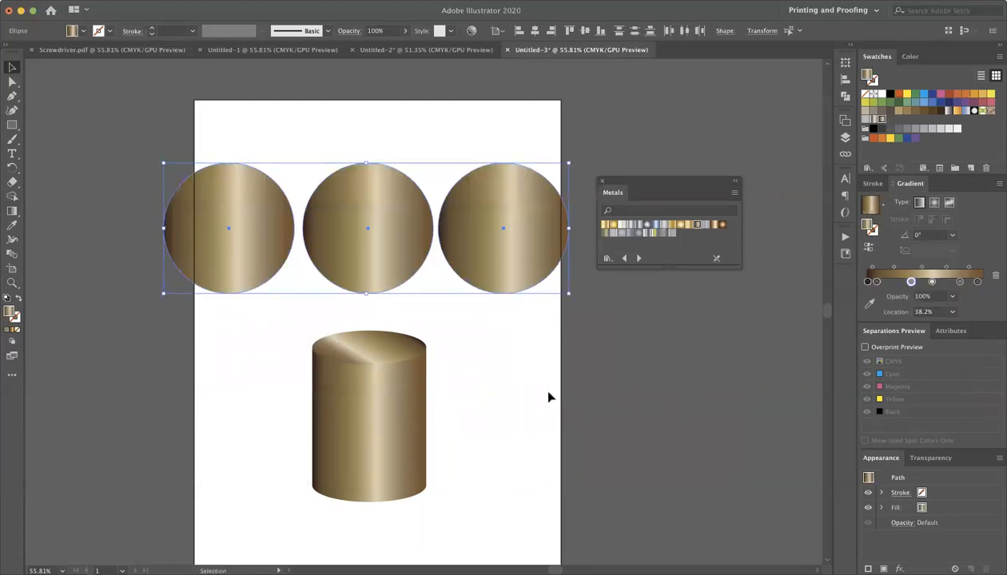
pyautogui.click(514, 393)
# - Change the leftmost circle's gradient type to radial
pyautogui.click(516, 255)
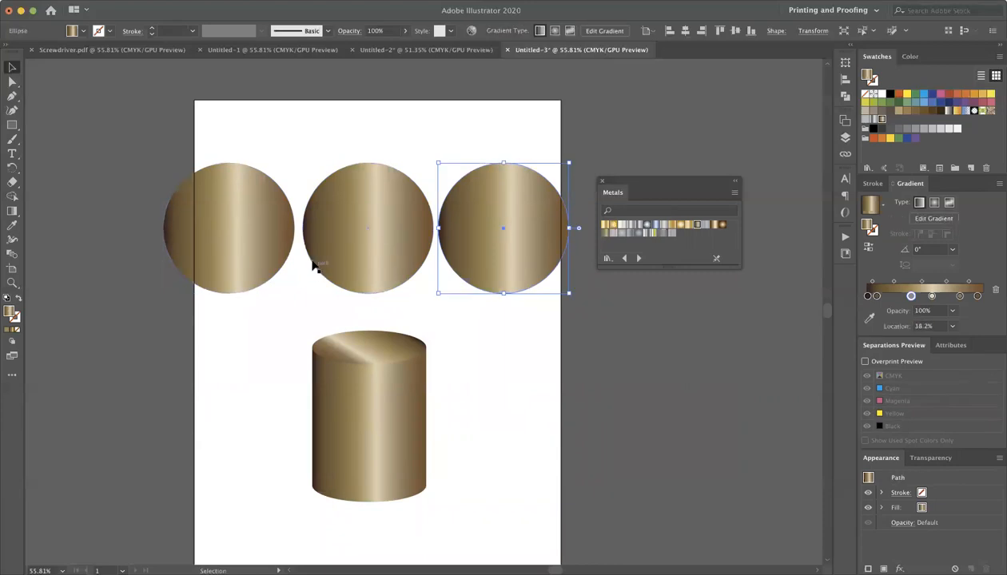
pyautogui.click(241, 228)
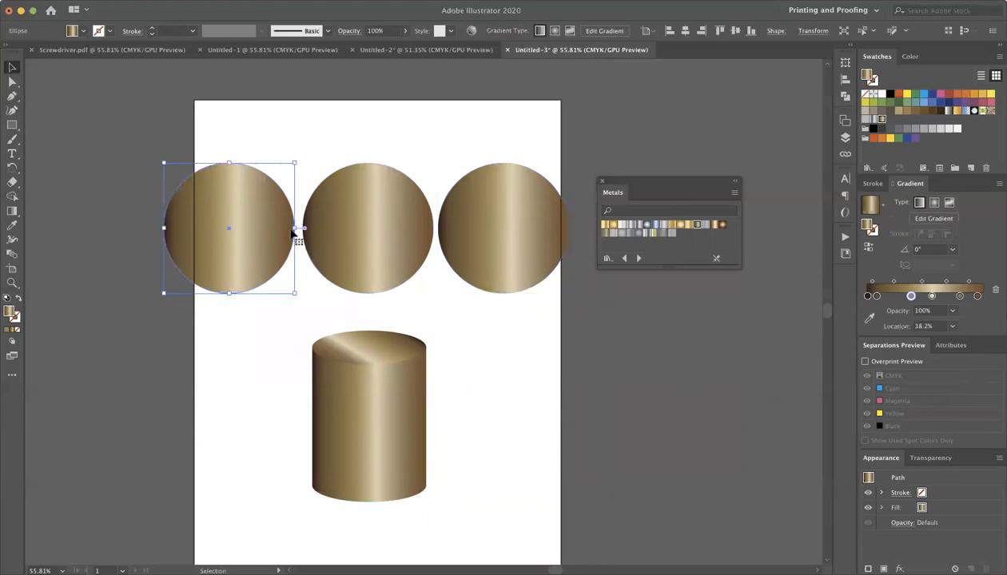
pyautogui.click(934, 204)
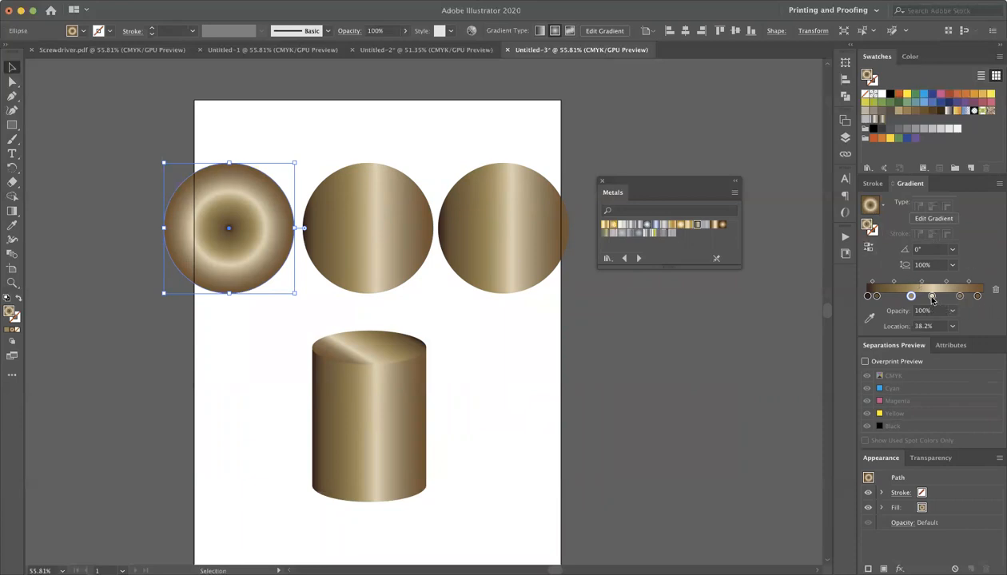
# - Rework the leftmost circle's radial gradient: drop the outer brown stops, put the light stop at 100%, move the darker stops inward, and reverse it
pyautogui.moveTo(959, 297); pyautogui.dragTo(982, 297)
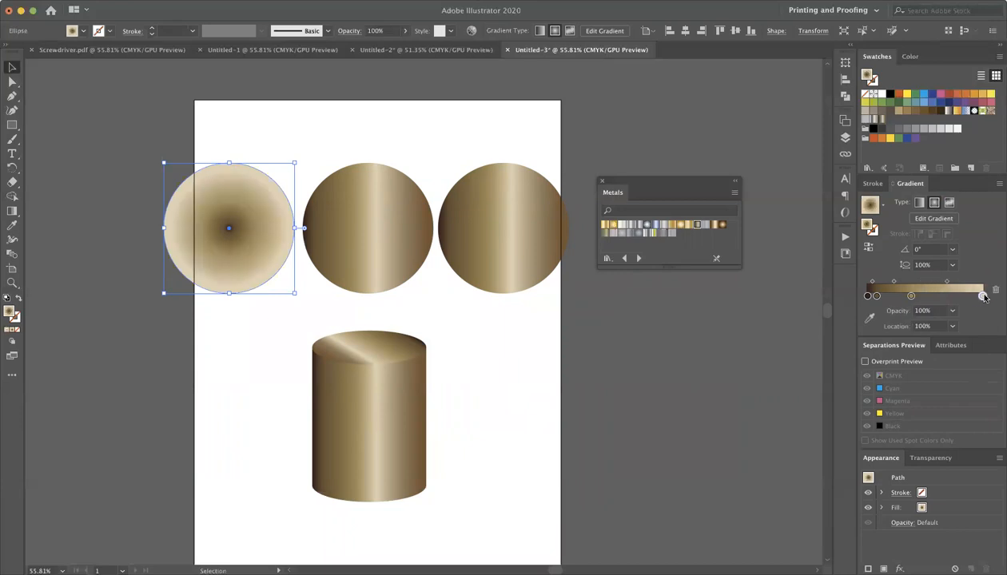
pyautogui.moveTo(911, 297); pyautogui.dragTo(921, 298)
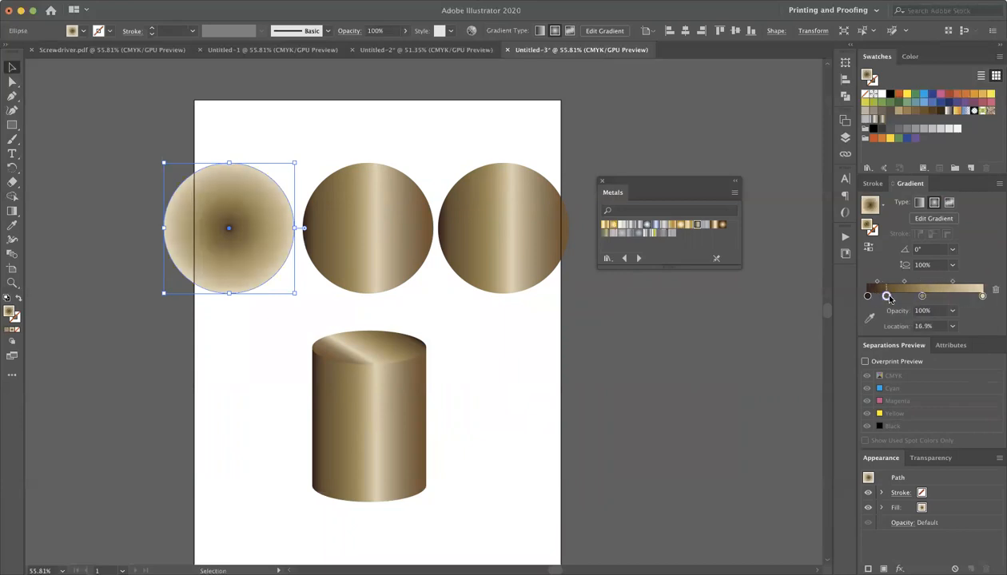
pyautogui.click(890, 296)
pyautogui.click(869, 248)
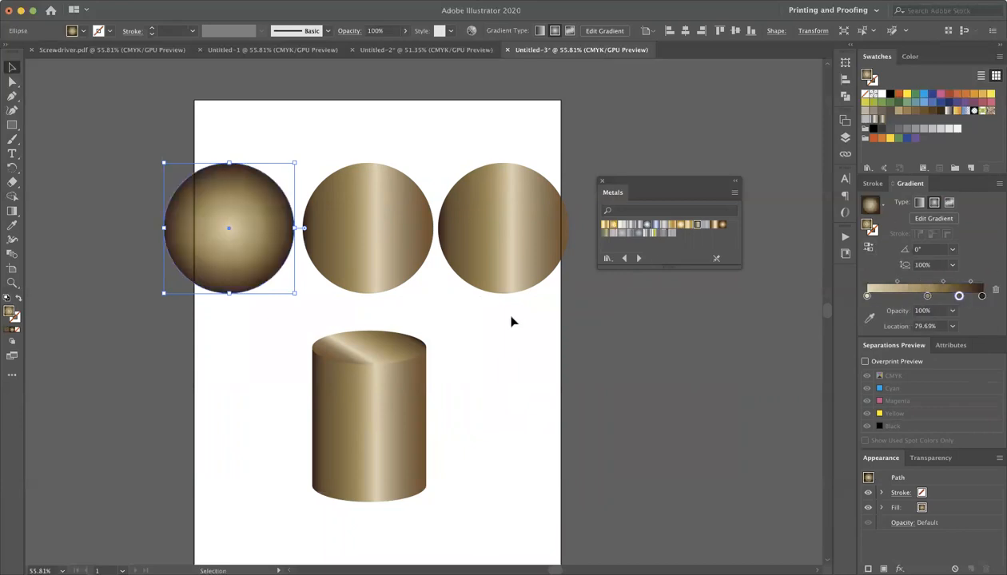
# - Soften the leftmost circle's radial gradient by removing the darkest stop, placing the brown stop at the outer end and the bronze stop at 72.53%
pyautogui.click(551, 352)
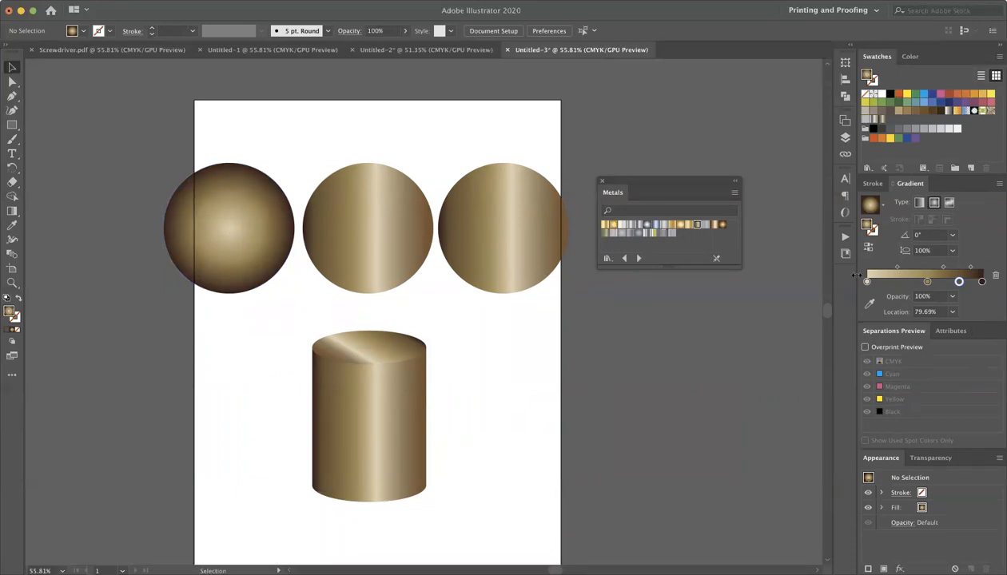
pyautogui.moveTo(958, 281); pyautogui.dragTo(965, 281)
pyautogui.click(230, 226)
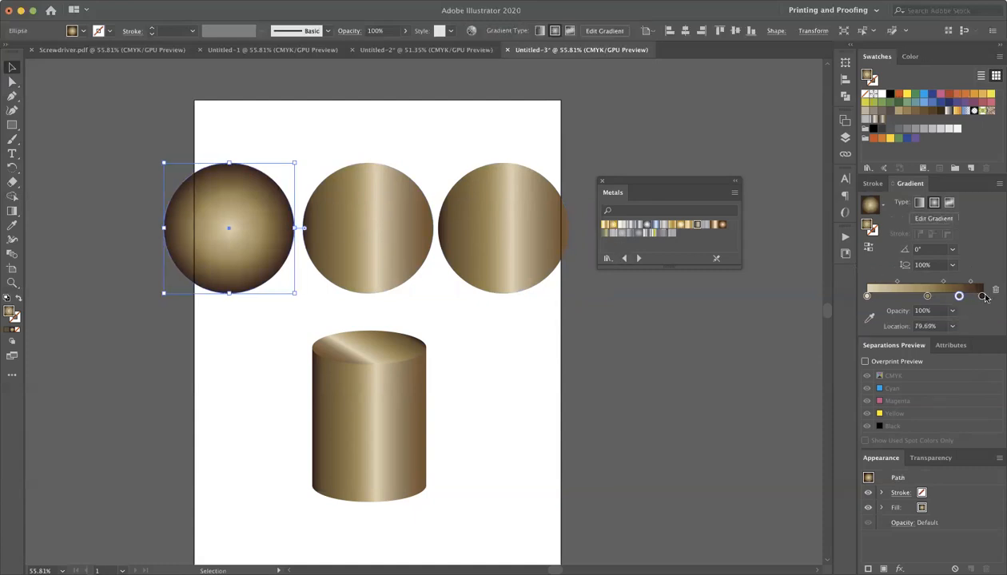
pyautogui.moveTo(958, 296)
pyautogui.mouseDown()
pyautogui.moveTo(982, 297)
pyautogui.moveTo(958, 282)
pyautogui.moveTo(929, 297)
pyautogui.moveTo(950, 297)
pyautogui.mouseUp()
pyautogui.click(927, 297)
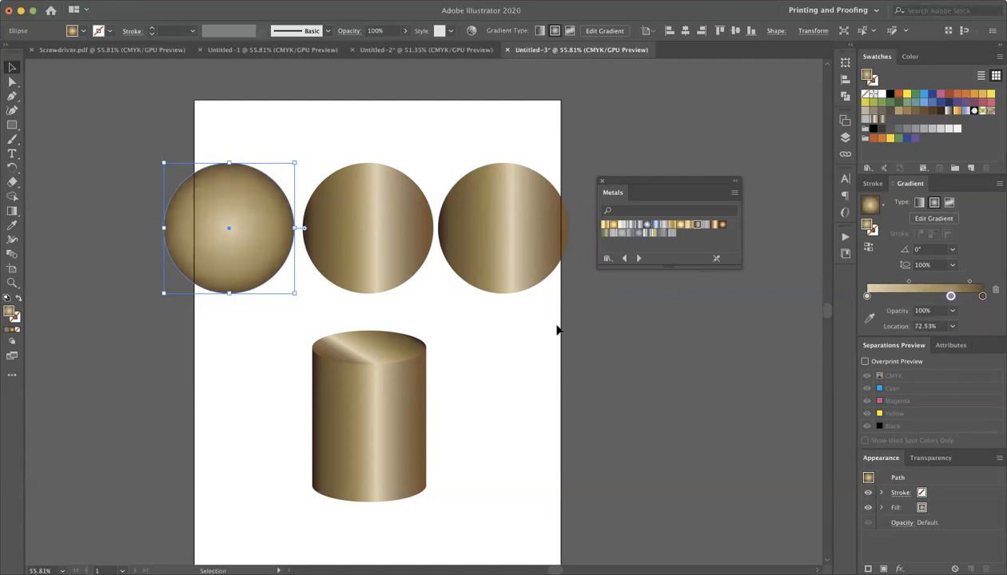
pyautogui.click(557, 329)
pyautogui.hscroll(1, 338, 194)
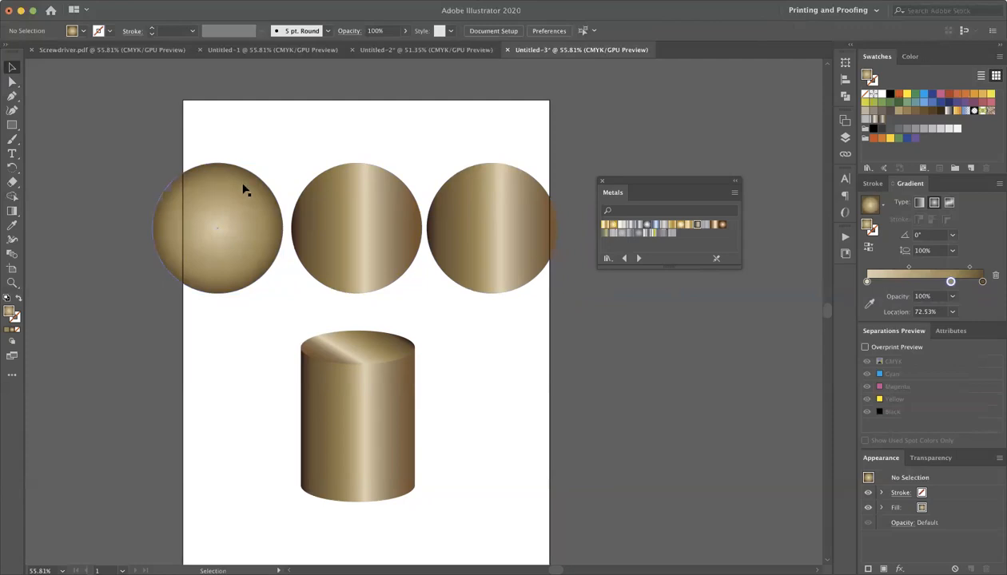
pyautogui.hscroll(1, 245, 190)
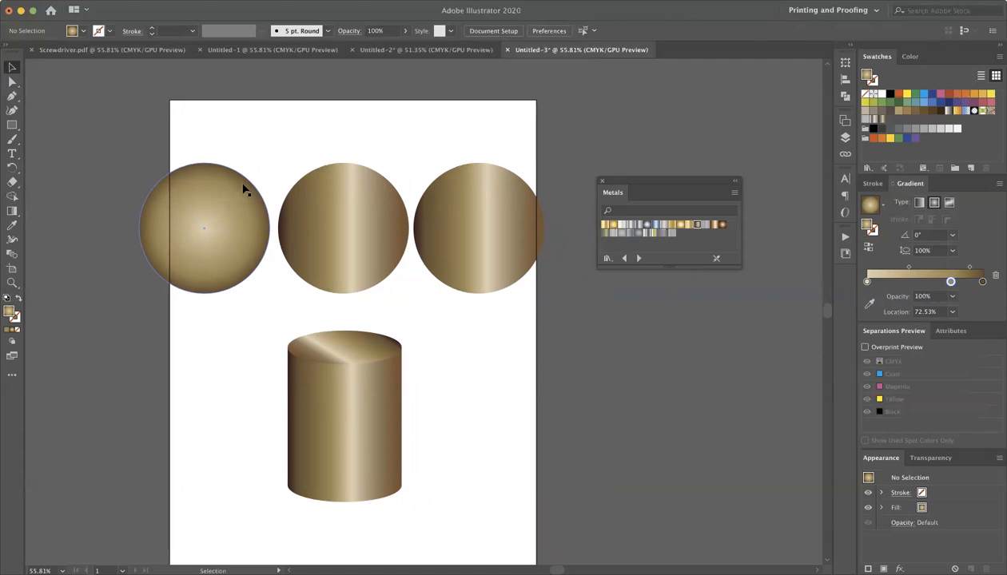
pyautogui.hscroll(-1, 391, 204)
# - Try a freeform gradient with an added colour point on the middle circle, and restore the linear bronze gradient from the Metals library
pyautogui.click(376, 221)
pyautogui.scroll(1, 383, 232)
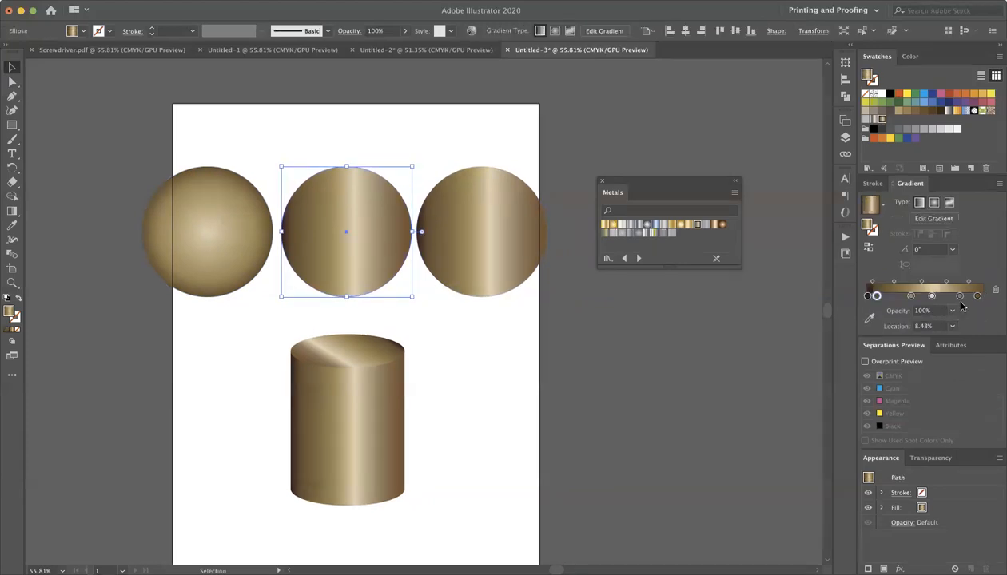
pyautogui.click(949, 204)
pyautogui.click(352, 221)
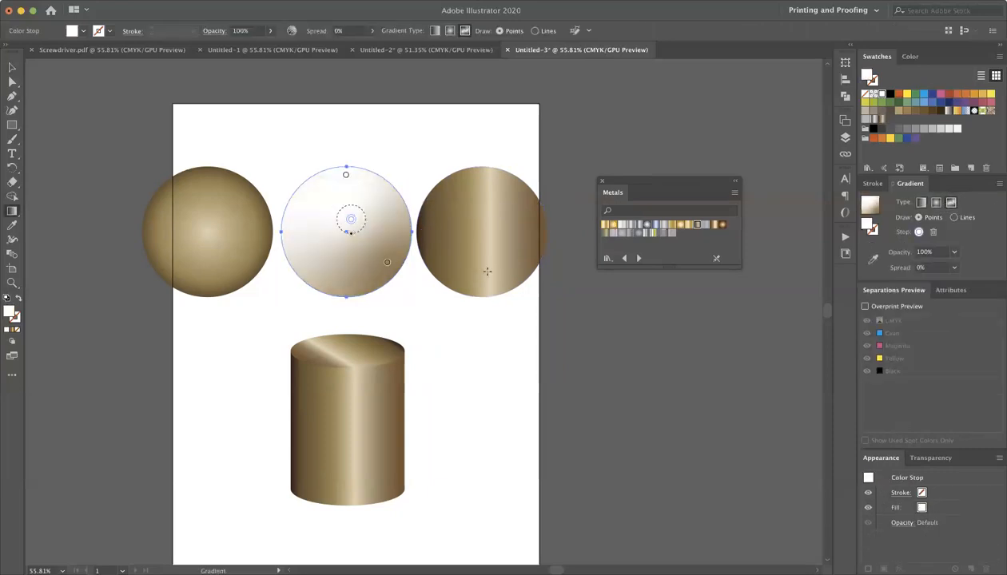
pyautogui.press('v')
pyautogui.press('g')
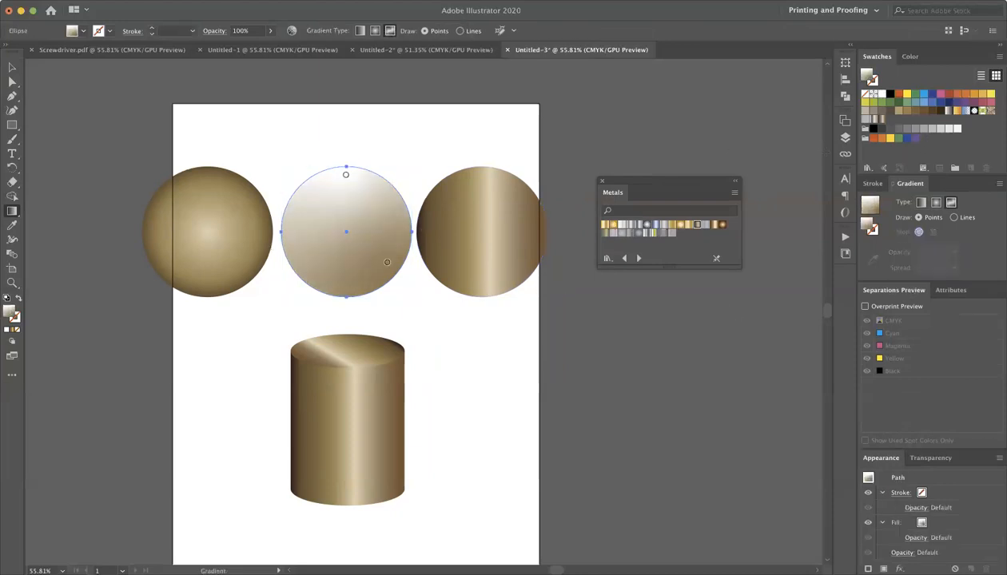
pyautogui.press('v')
pyautogui.click(698, 224)
pyautogui.press('g')
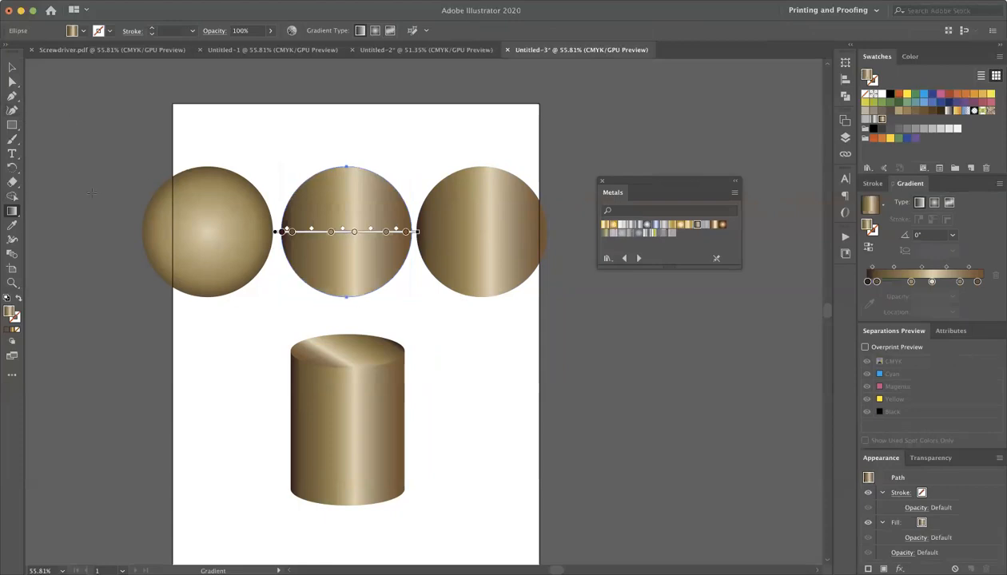
# - Inspect the CMYK values of the bronze stop located just before the light stop in the middle circle's gradient
pyautogui.doubleClick(330, 232)
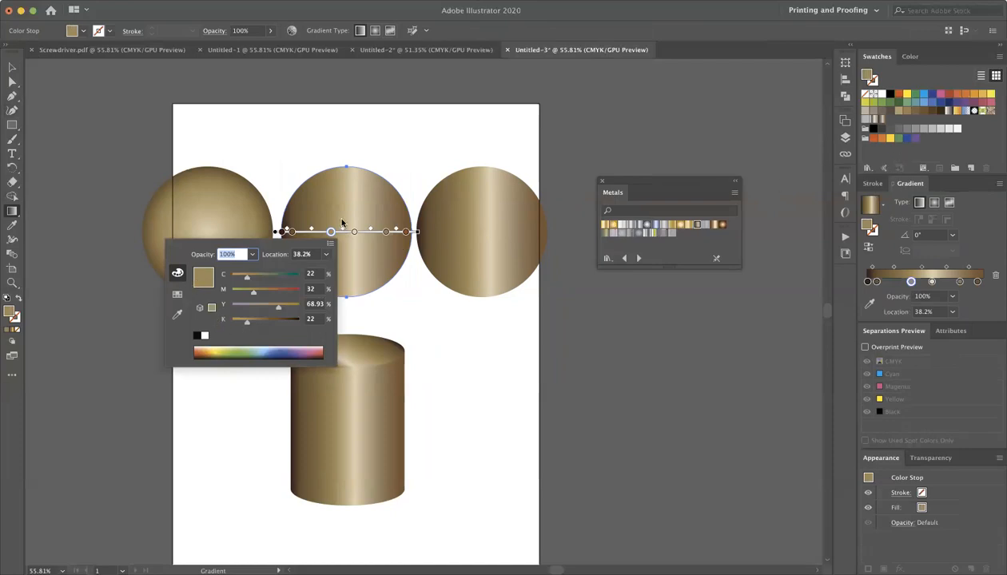
pyautogui.click(331, 245)
pyautogui.click(198, 281)
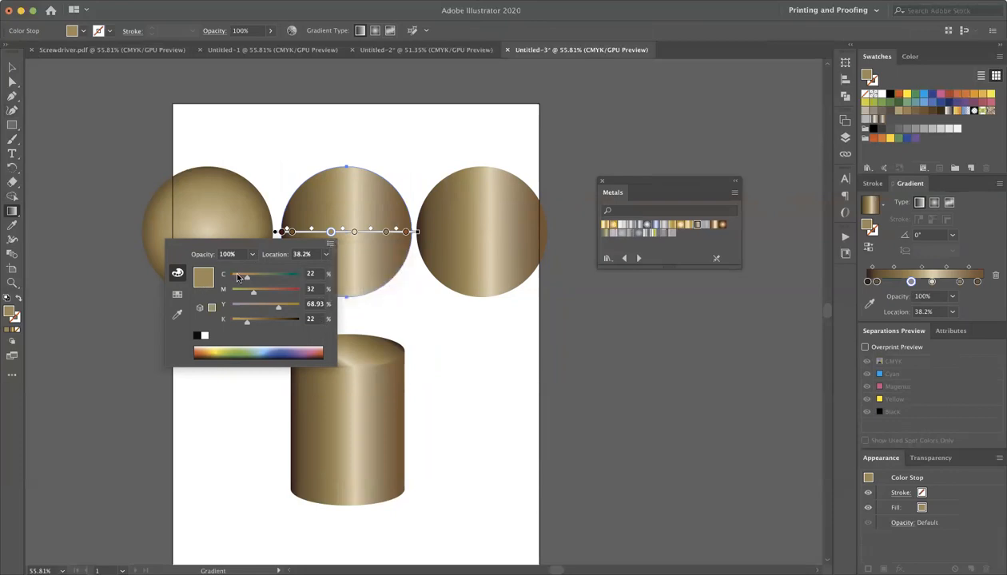
# - Draw a gradient-filled rectangle about 148 by 102 pt beside the artboard and examine the CMYK values of its lightest stop
pyautogui.press('m')
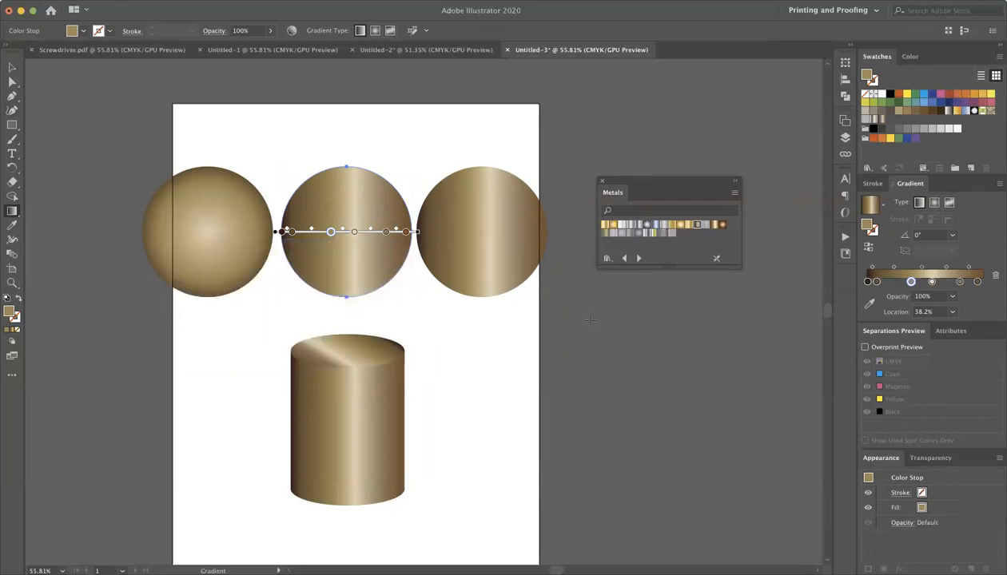
pyautogui.moveTo(593, 324); pyautogui.dragTo(683, 385)
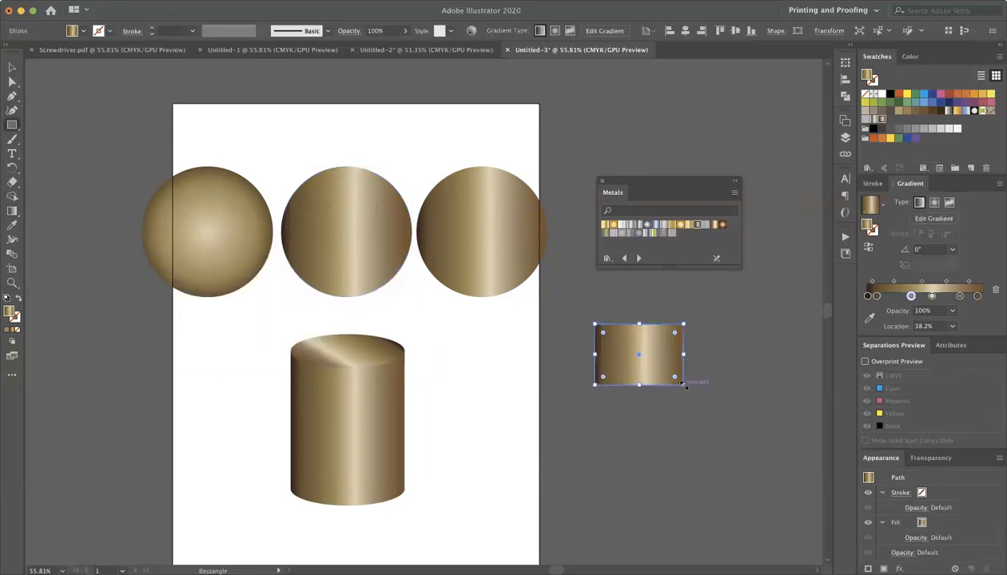
pyautogui.doubleClick(931, 296)
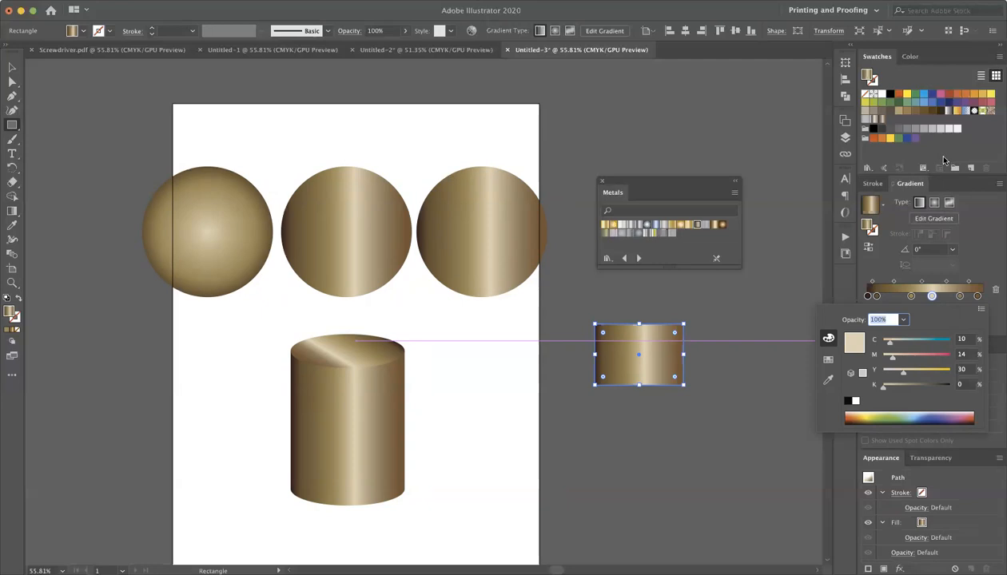
pyautogui.click(989, 95)
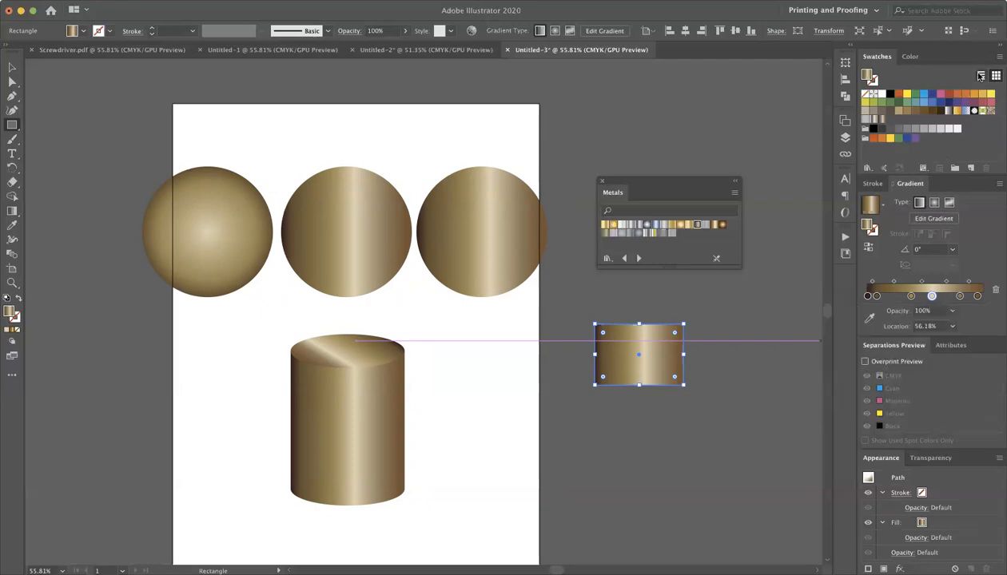
# - Look through the document's swatches as a named list, and return to the thumbnail view
pyautogui.click(982, 75)
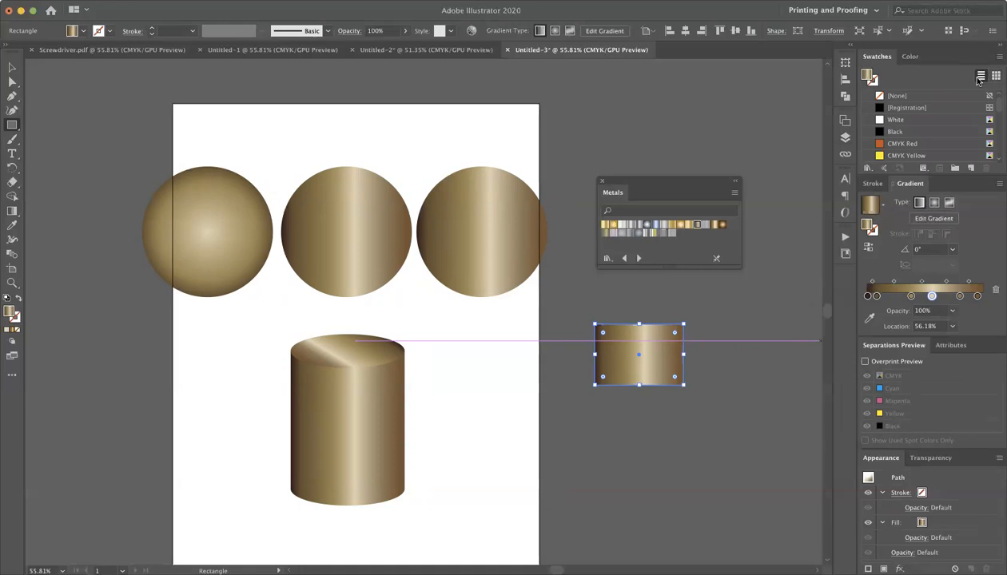
pyautogui.scroll(-5, 938, 99)
pyautogui.scroll(-6, 952, 109)
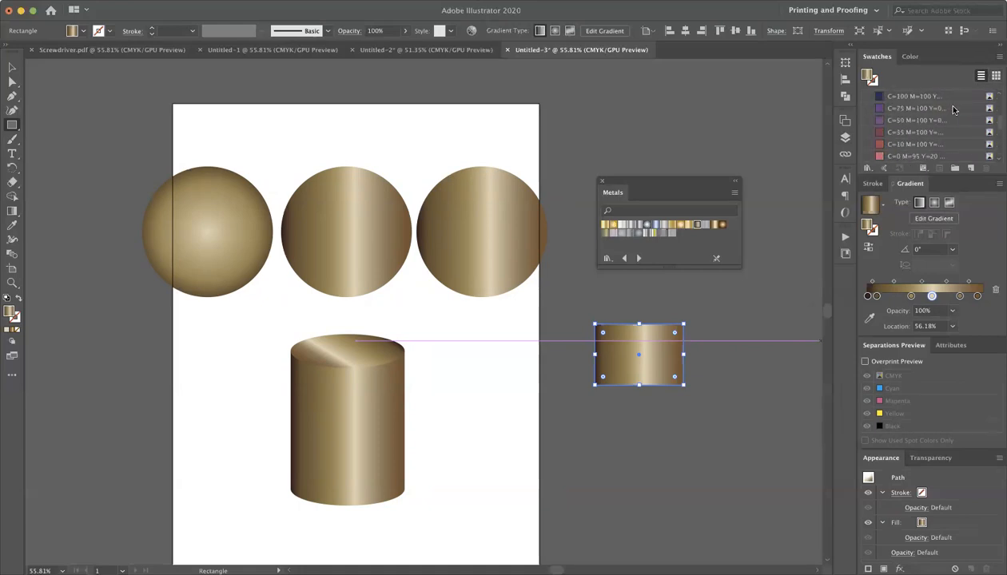
pyautogui.scroll(-6, 952, 110)
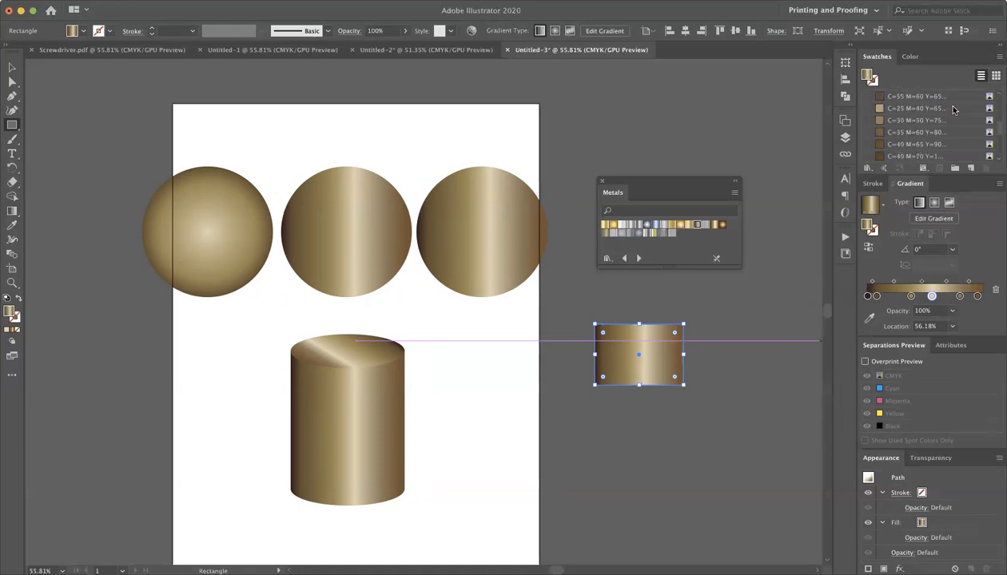
pyautogui.scroll(6, 952, 109)
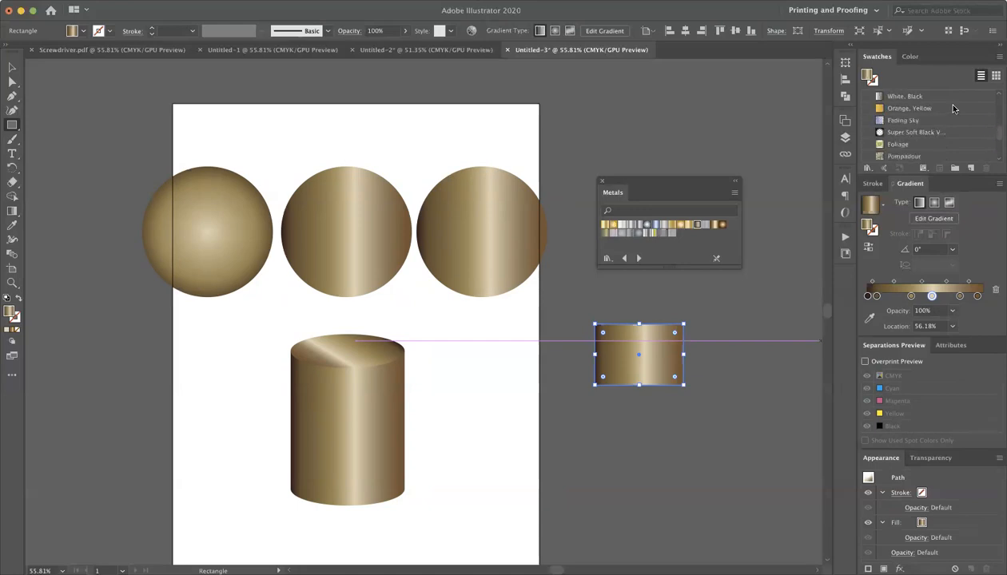
pyautogui.click(993, 75)
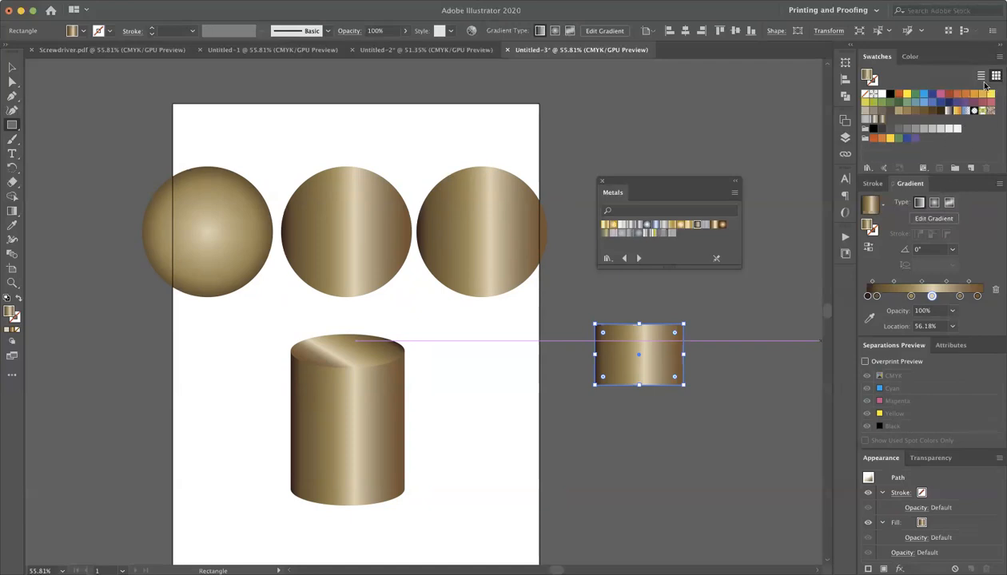
# - Save the rectangle's bronze gradient as a new swatch, keeping the name New Gradient Swatch
pyautogui.click(999, 56)
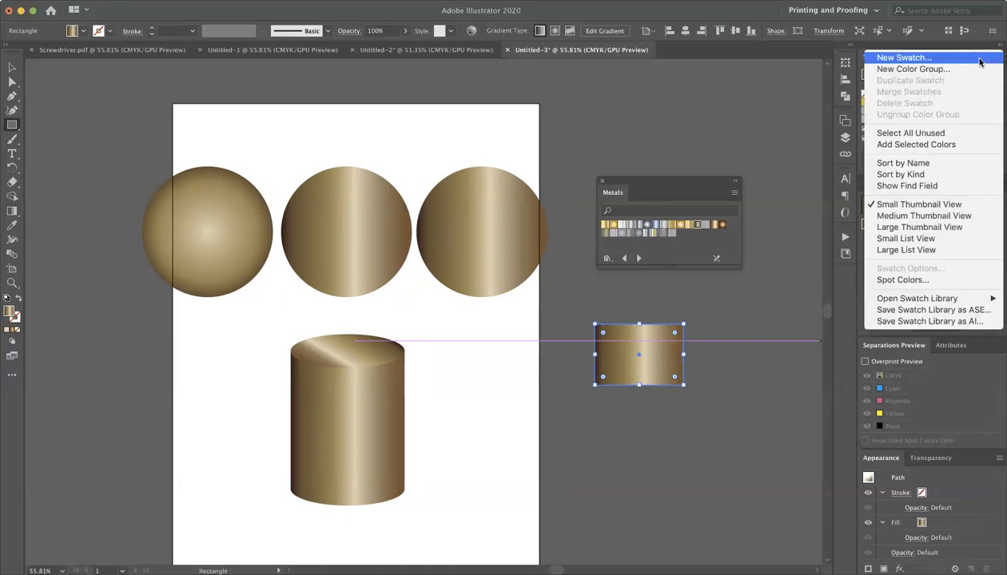
pyautogui.click(919, 58)
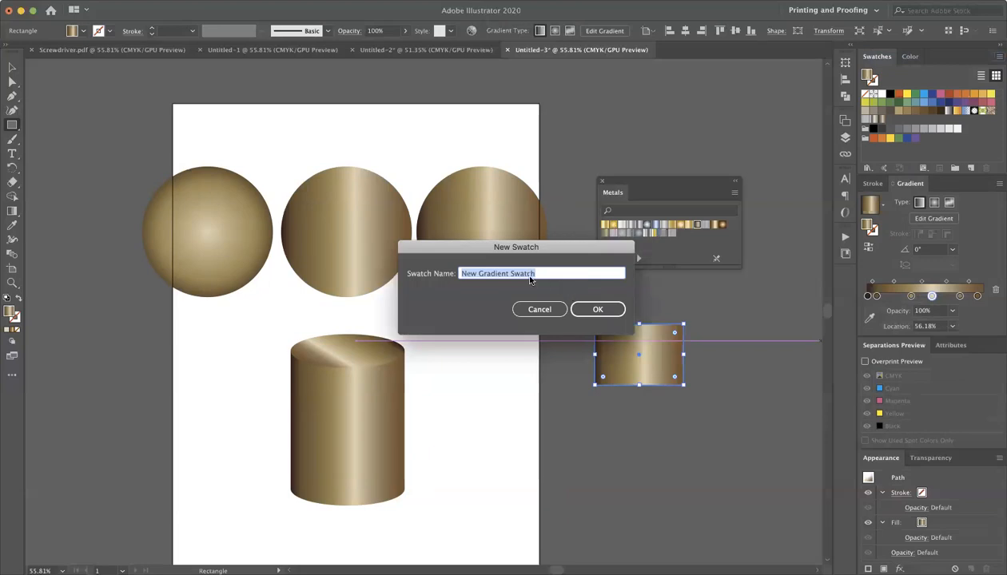
pyautogui.click(598, 309)
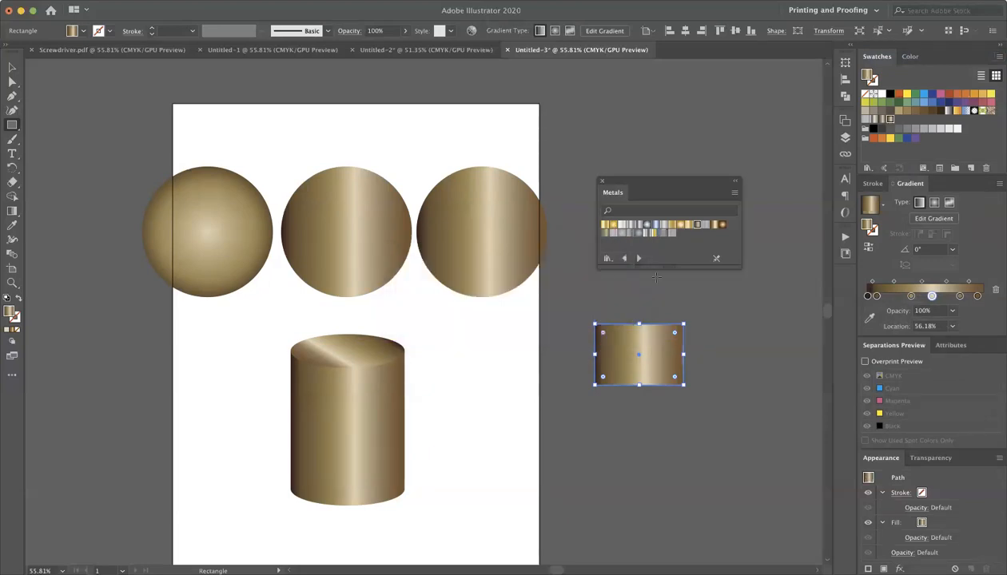
pyautogui.doubleClick(887, 124)
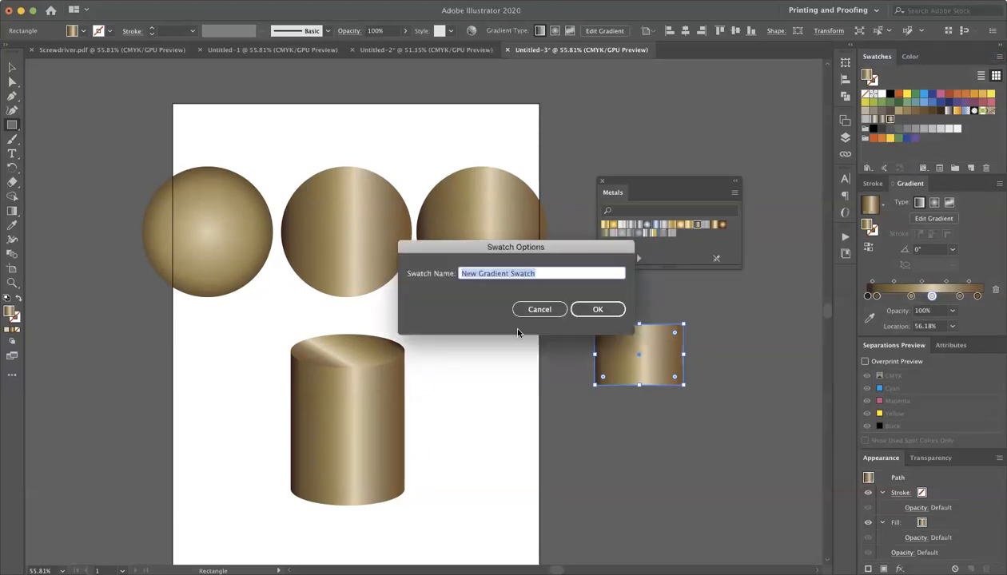
pyautogui.click(534, 310)
pyautogui.click(756, 357)
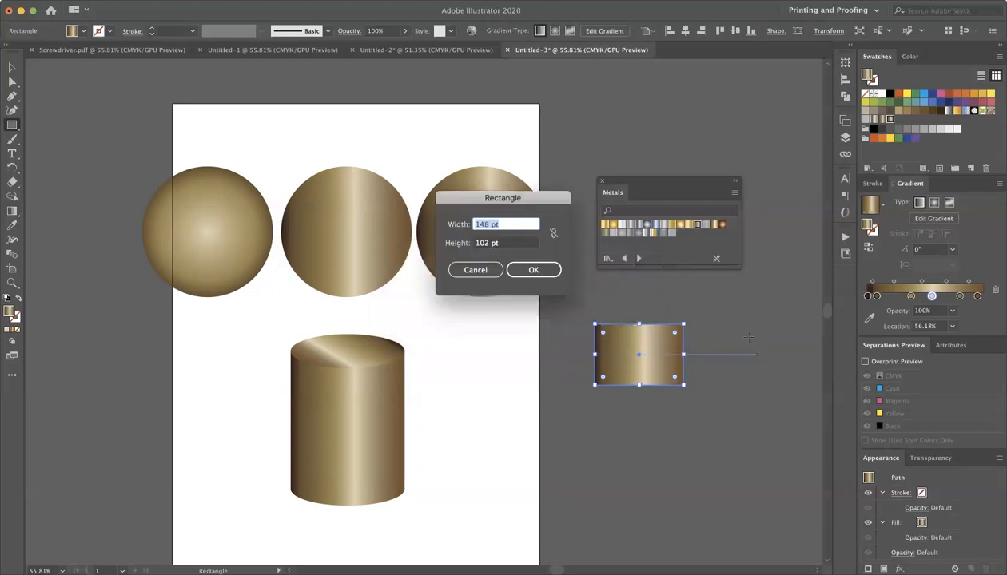
pyautogui.click(475, 269)
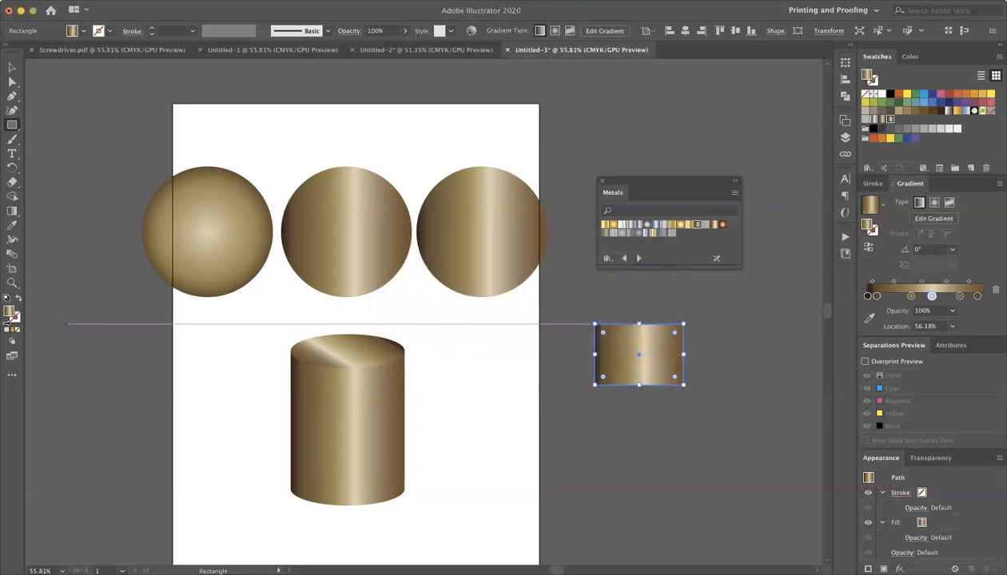
# - Try to replace the rectangle's gradient directly with a solid colour of C=10, M=14, Y=30, K=0
pyautogui.doubleClick(14, 312)
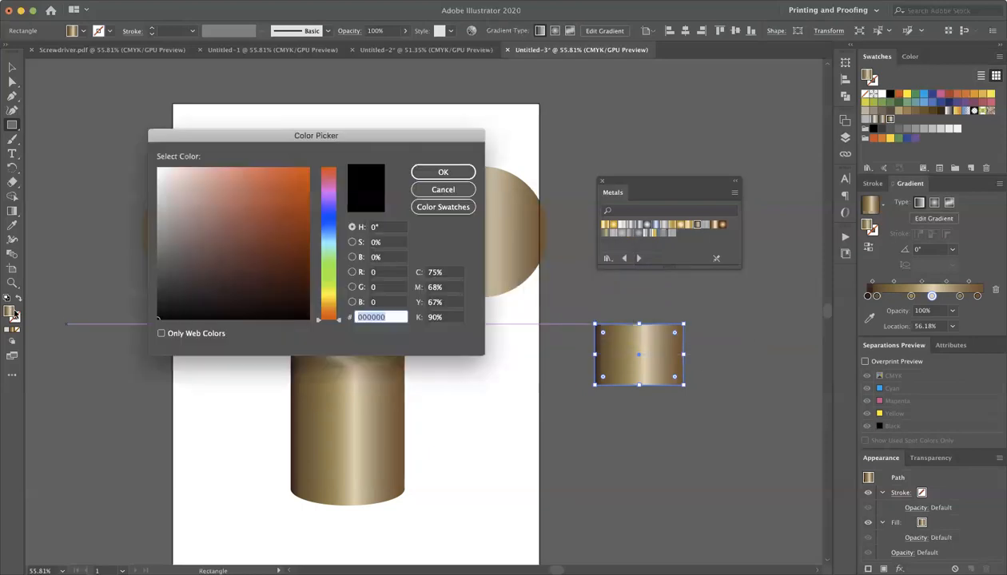
pyautogui.click(441, 273)
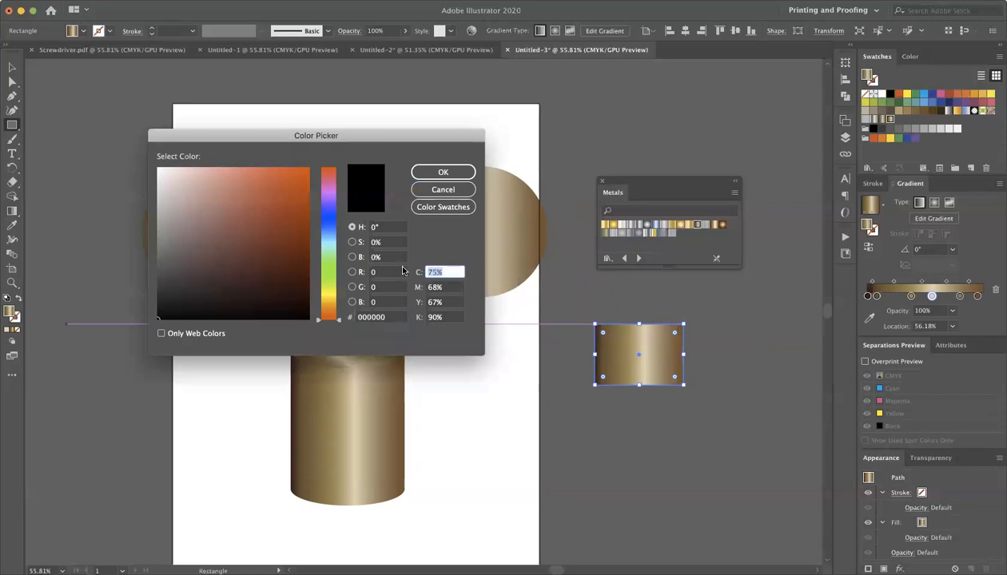
pyautogui.write('10')
pyautogui.press('Tab')
pyautogui.write('1')
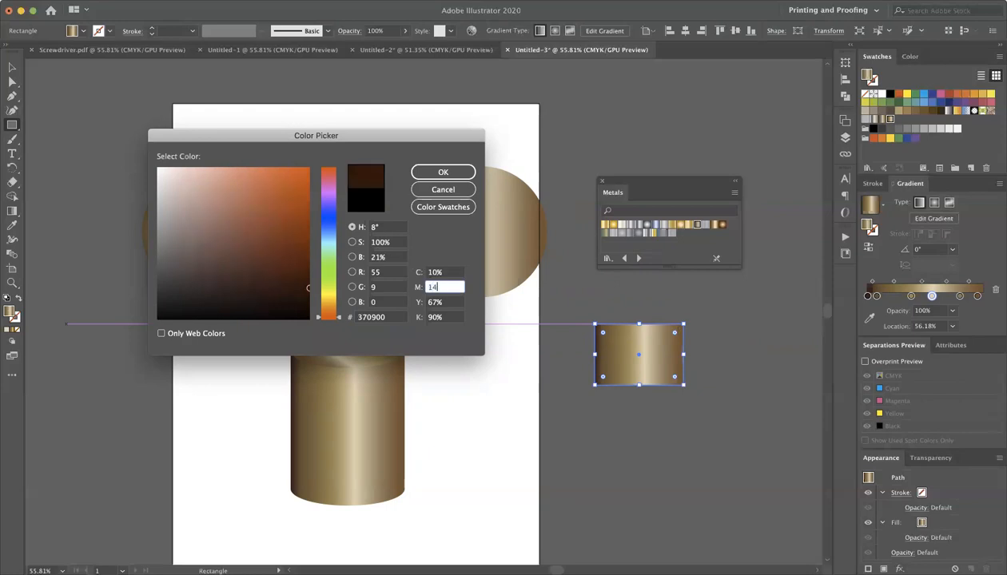
pyautogui.press('Tab')
pyautogui.write('30')
pyautogui.press('Tab')
pyautogui.write('0')
pyautogui.press('Return')
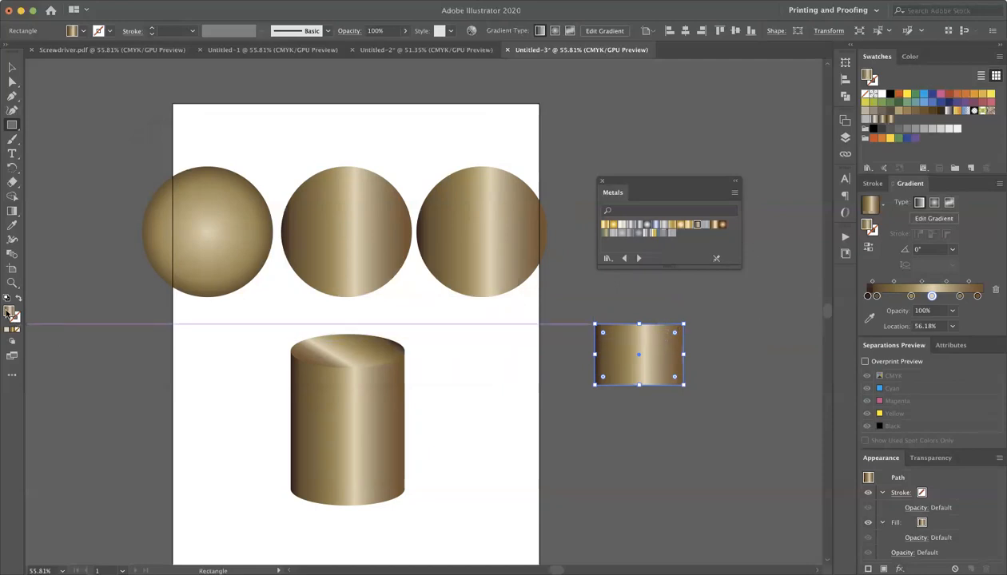
# - Fill the rectangle with a solid colour of C=10, M=14, Y=30, K=0 and add that colour to the document's swatches
pyautogui.press('v')
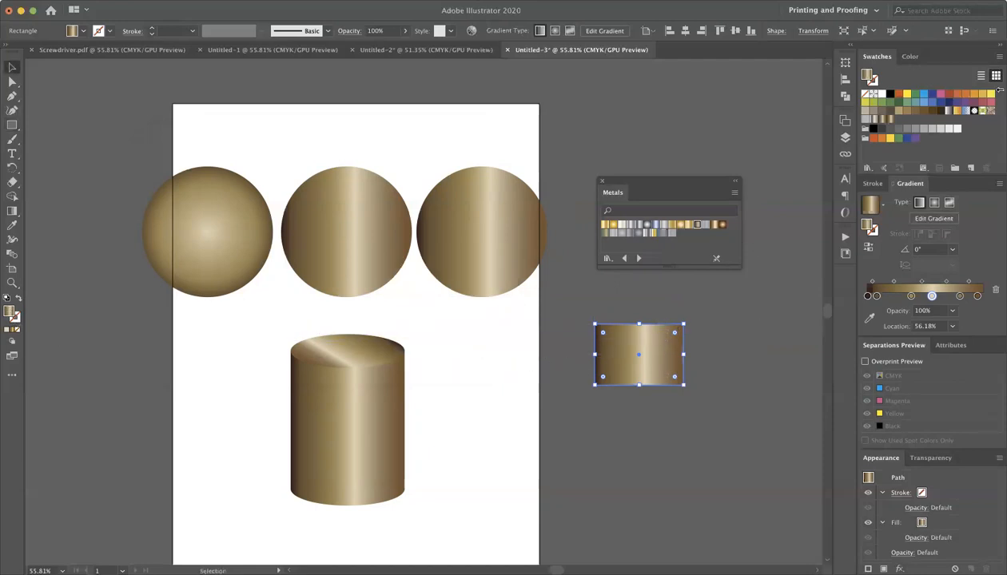
pyautogui.click(906, 94)
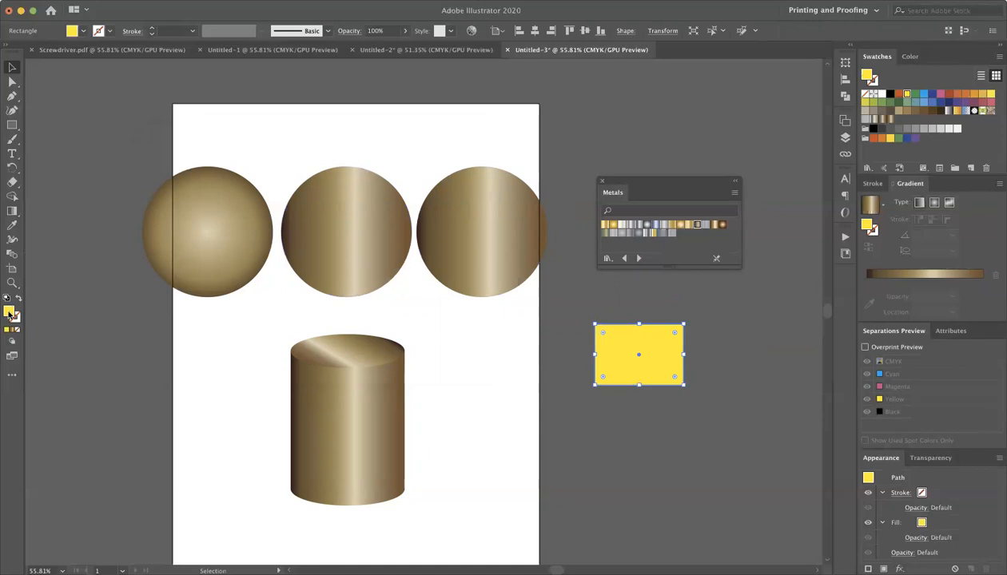
pyautogui.doubleClick(9, 314)
pyautogui.click(436, 272)
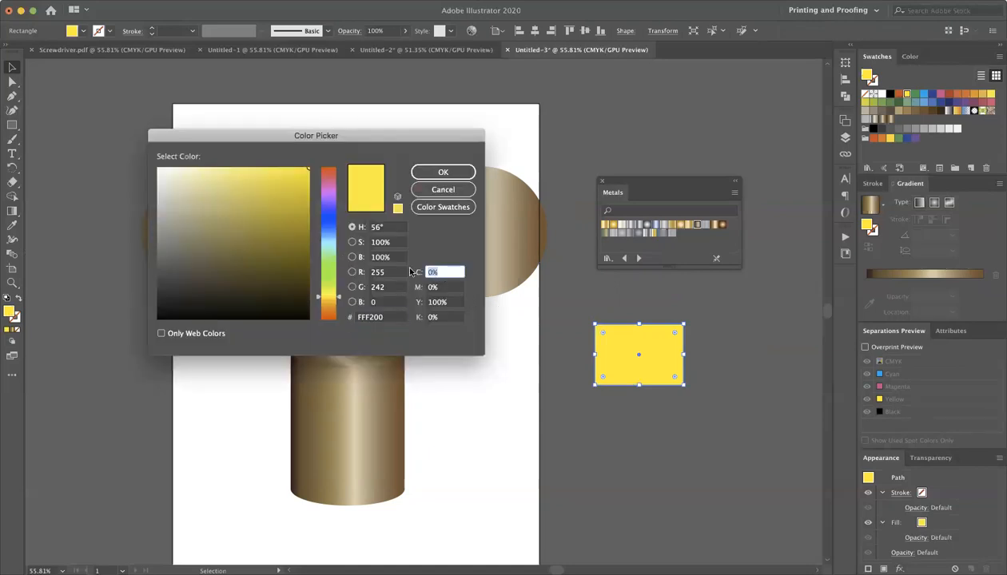
pyautogui.write('10')
pyautogui.press('Tab')
pyautogui.write('14')
pyautogui.press('Tab')
pyautogui.write('30')
pyautogui.press('Return')
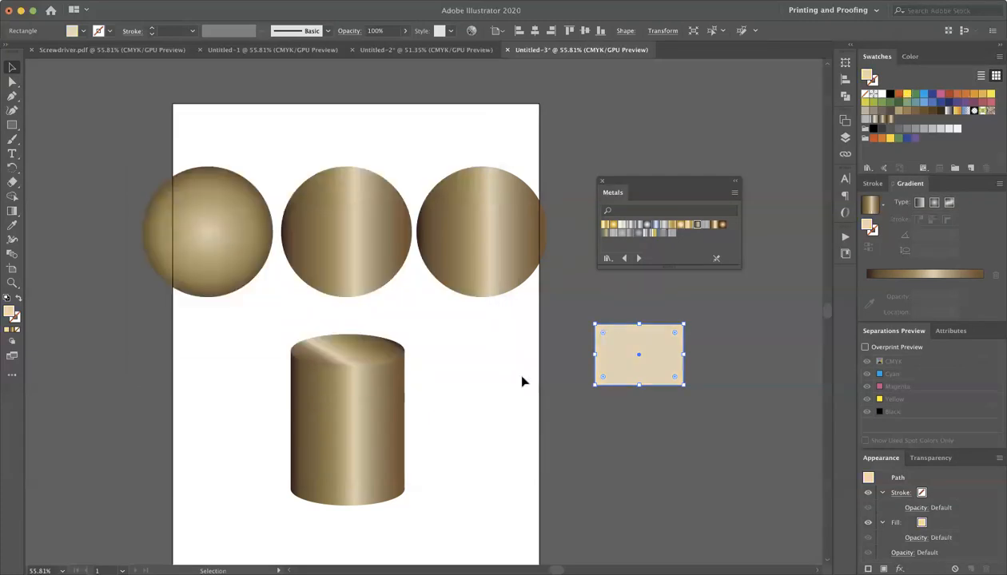
pyautogui.moveTo(11, 312); pyautogui.dragTo(902, 123)
pyautogui.click(791, 270)
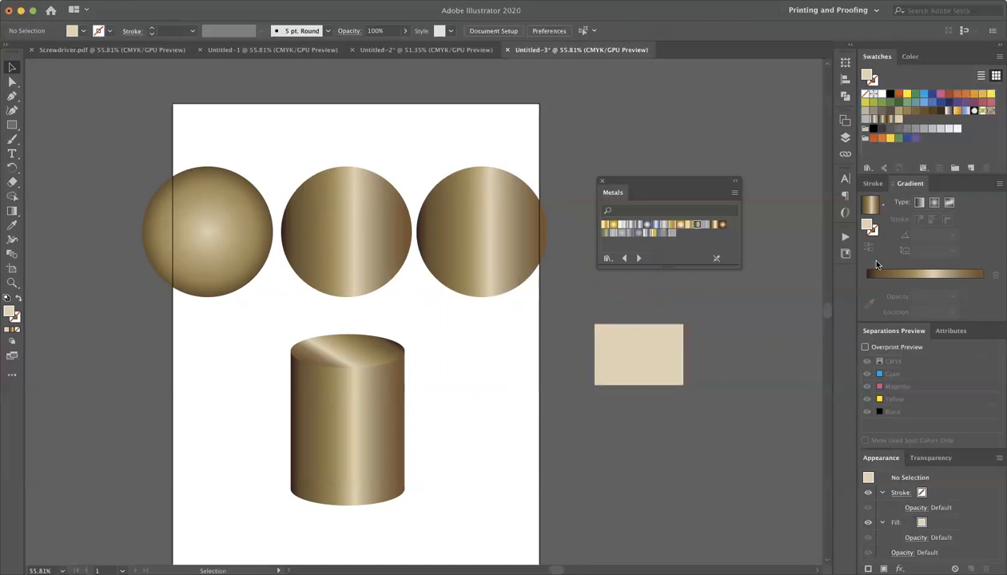
# - Check the CMYK values of the olive-brown colour stop at about 38% in the third circle's gradient
pyautogui.click(489, 257)
pyautogui.click(911, 298)
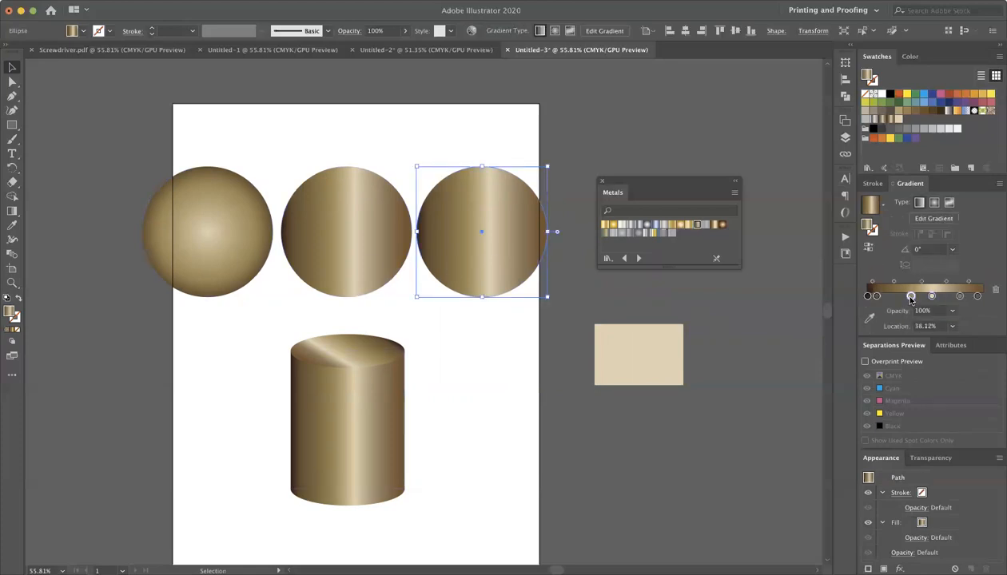
pyautogui.doubleClick(910, 296)
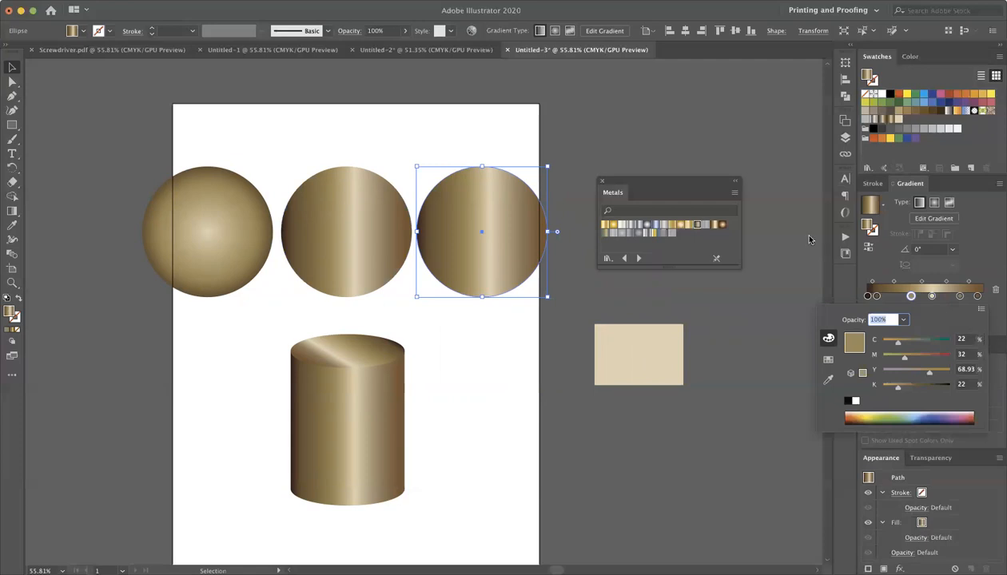
pyautogui.click(789, 226)
# - Fill the rectangle beside the artboard with a solid brown swatch and open its fill colour for editing
pyautogui.click(667, 359)
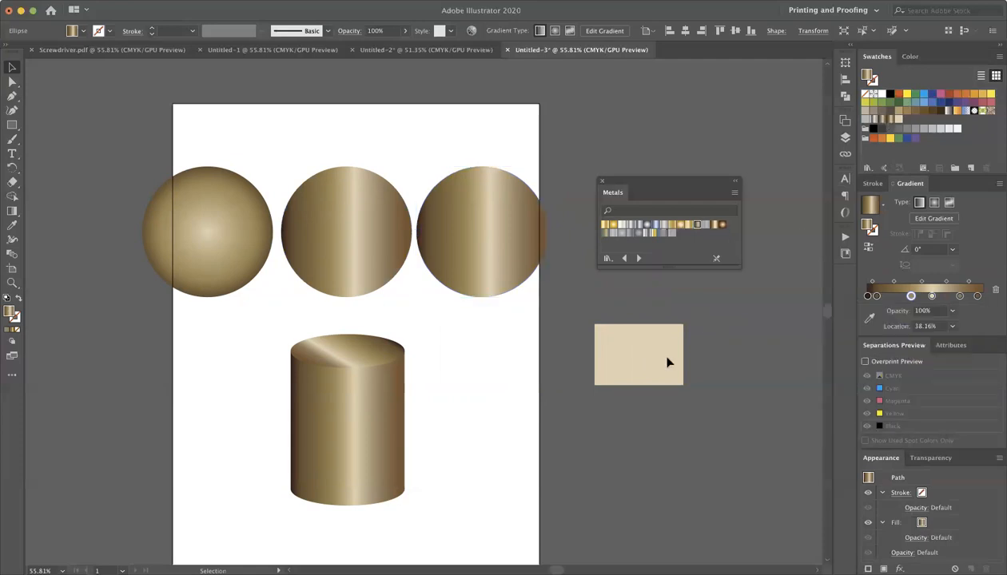
pyautogui.click(915, 110)
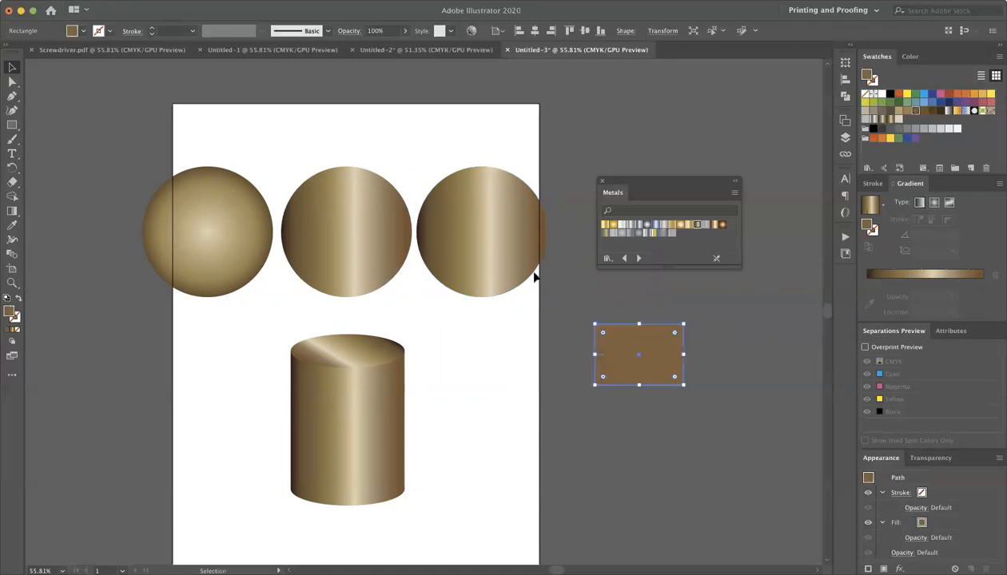
pyautogui.doubleClick(11, 313)
pyautogui.click(432, 273)
pyautogui.write('222')
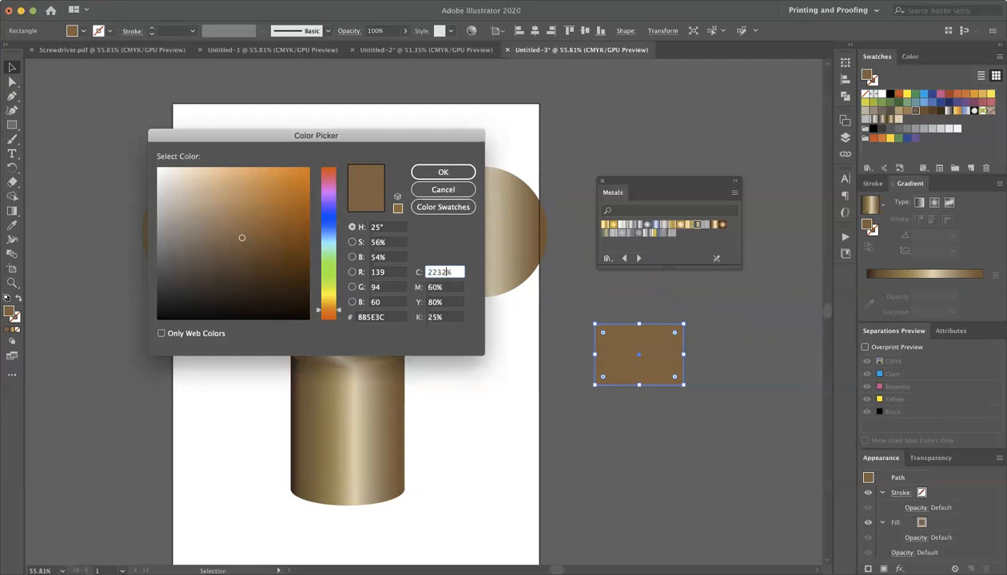
pyautogui.press('Tab')
pyautogui.write('6')
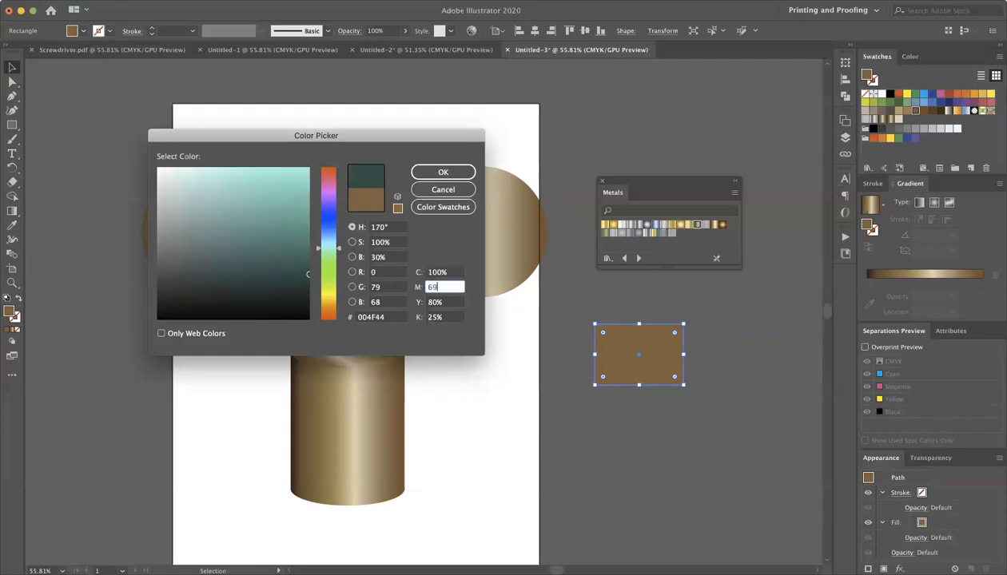
pyautogui.write('9')
pyautogui.press('Tab')
pyautogui.write('2')
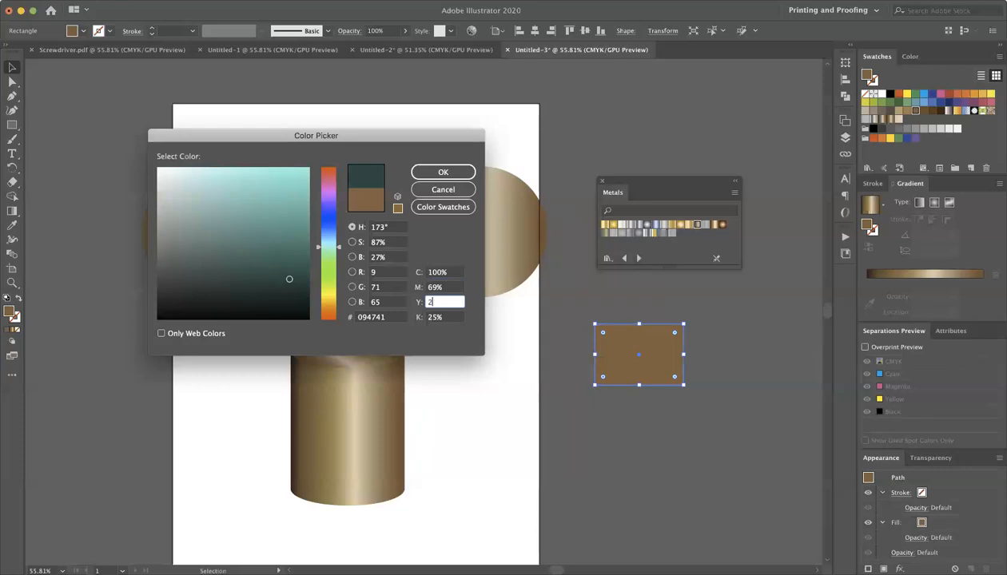
pyautogui.click(438, 272)
pyautogui.press('Tab')
# - Set the rectangle's fill to C=22, M=32, Y=69, K=22 and add that colour to the document's swatches
pyautogui.click(444, 273)
pyautogui.write('22')
pyautogui.press('Tab')
pyautogui.write('32')
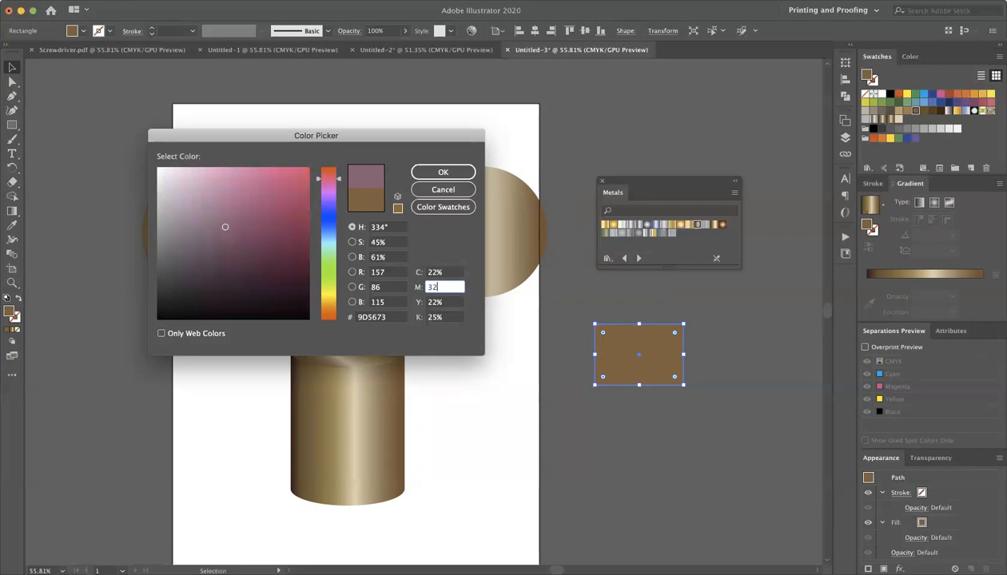
pyautogui.press('Tab')
pyautogui.write('6')
pyautogui.press('Tab')
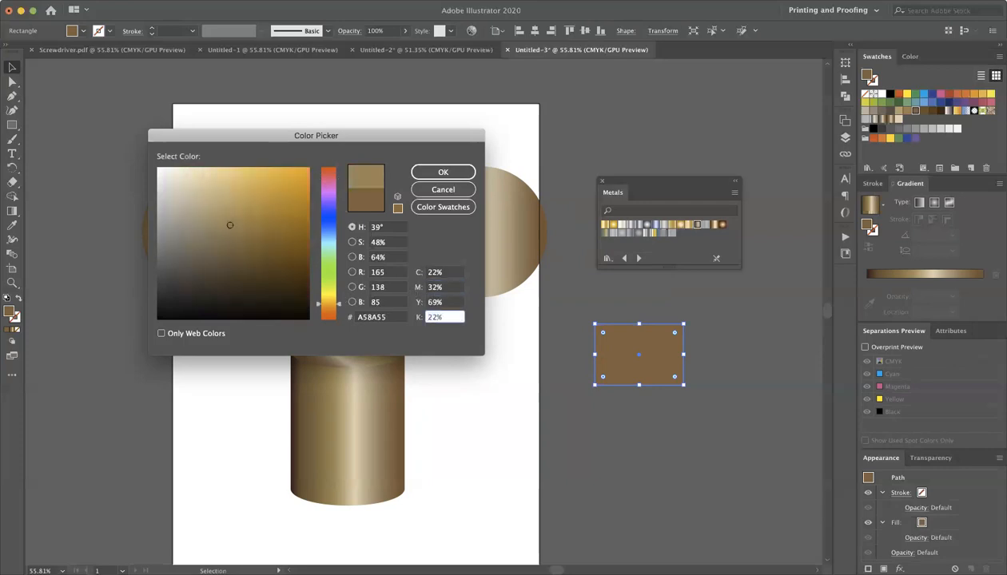
pyautogui.press('Return')
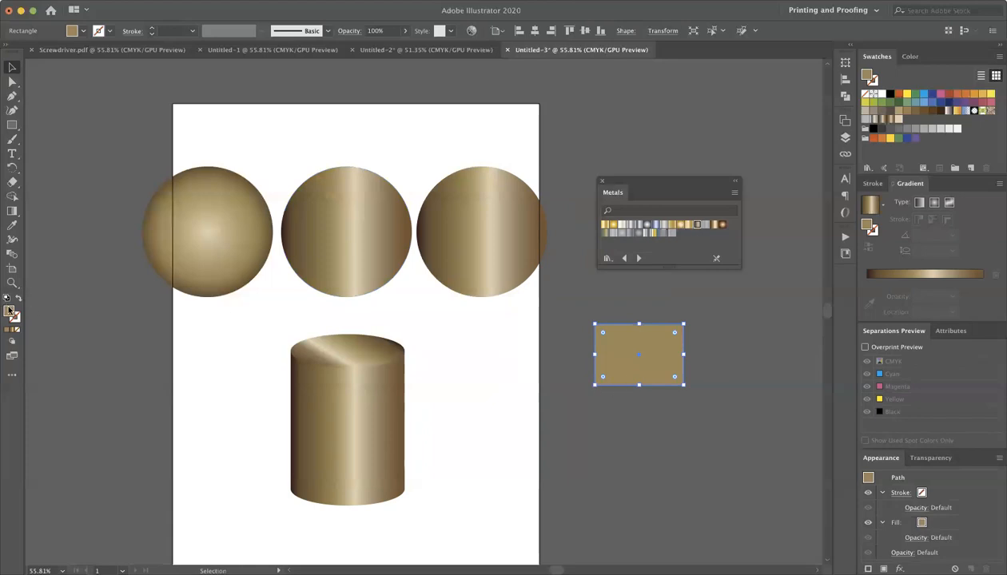
pyautogui.moveTo(841, 155); pyautogui.dragTo(911, 136)
# - Reapply the bronze gradient to the rectangle and check the CMYK values of its last colour stop
pyautogui.click(952, 274)
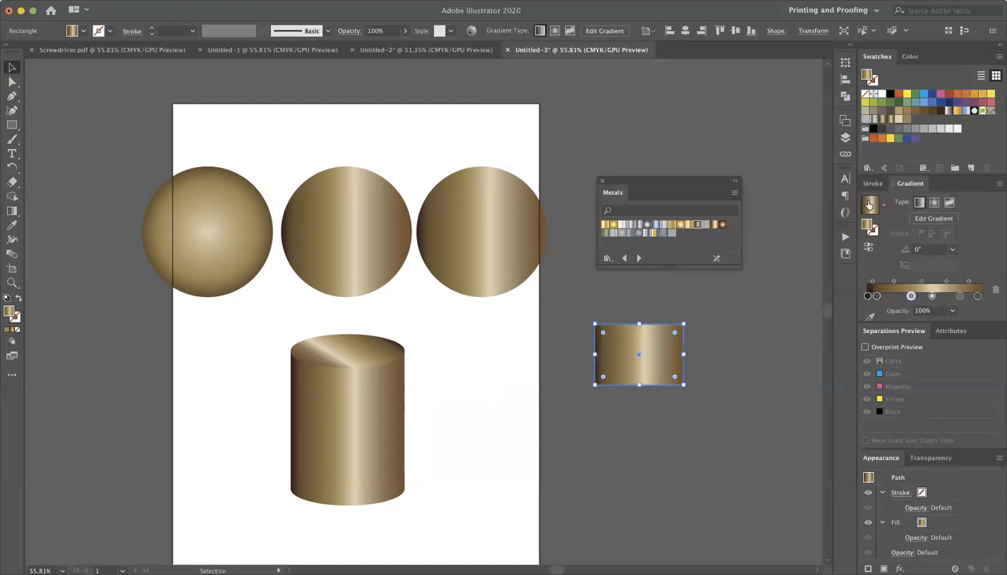
pyautogui.click(977, 296)
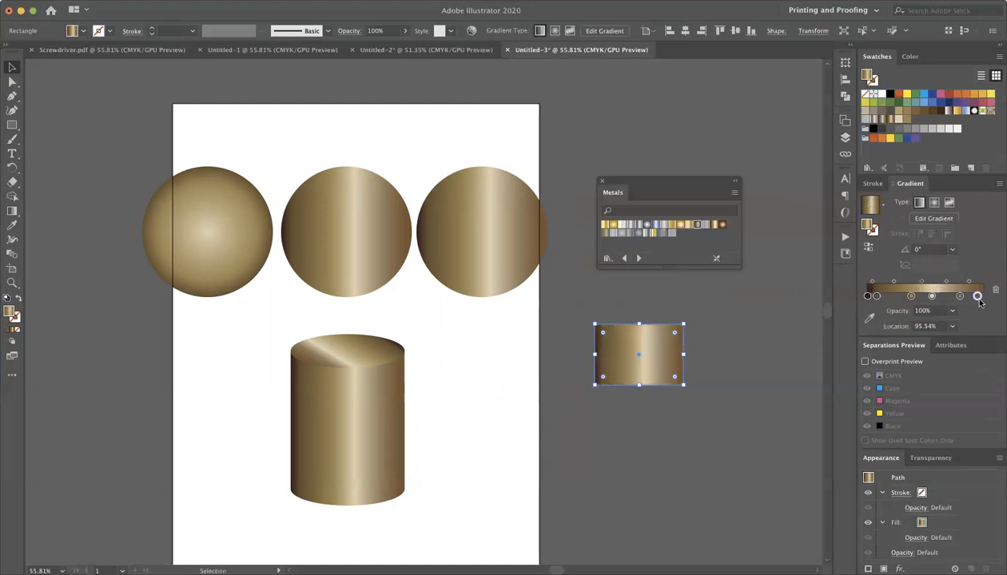
pyautogui.doubleClick(977, 301)
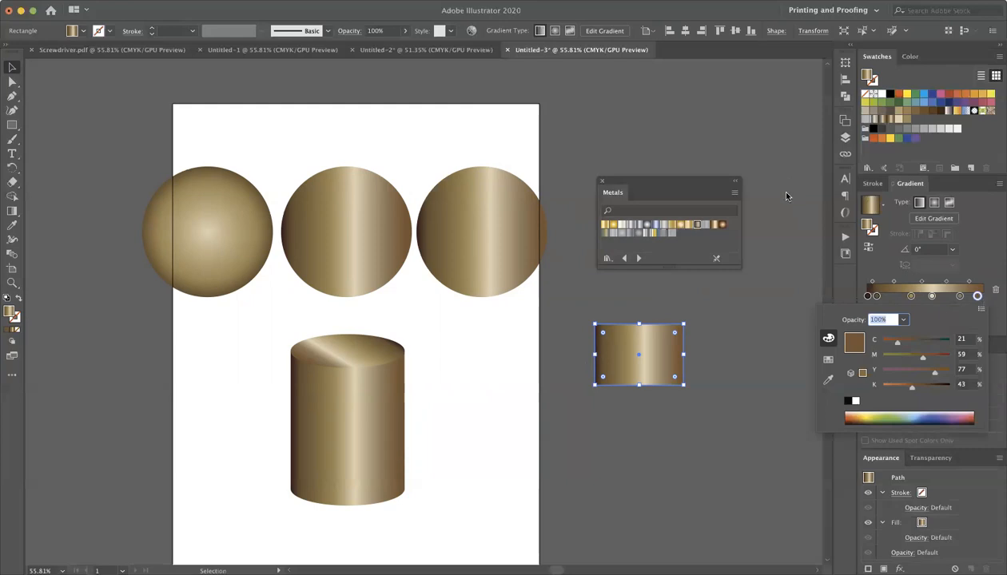
pyautogui.press('Escape')
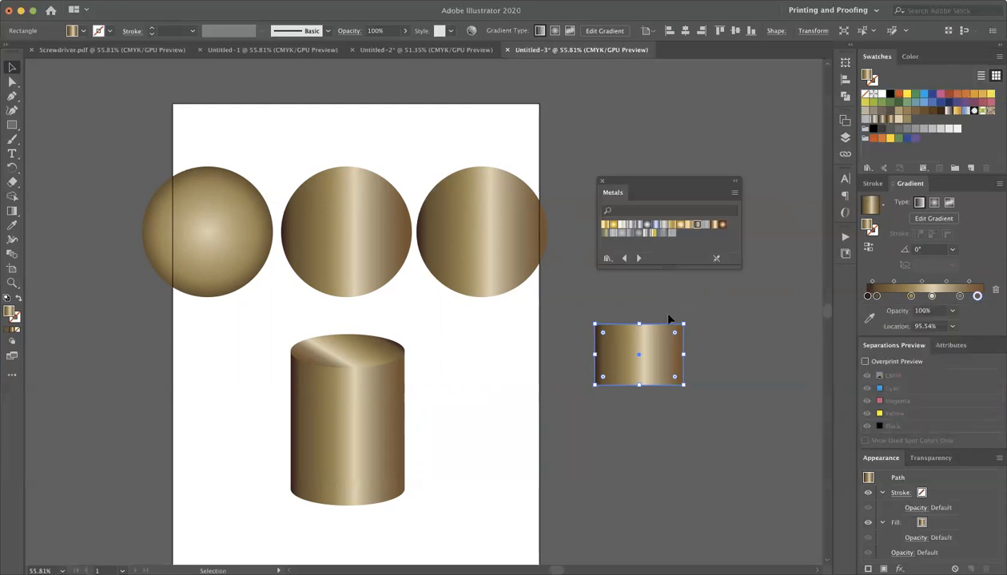
# - Replace the rectangle's gradient with a solid fill of C=21, M=57, Y=49, K=23
pyautogui.click(933, 94)
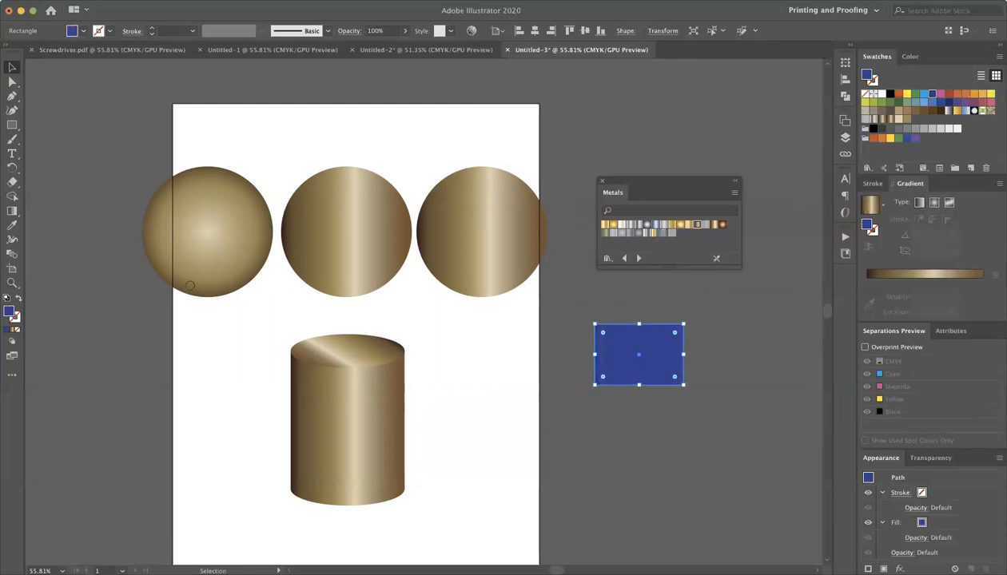
pyautogui.doubleClick(9, 312)
pyautogui.click(449, 273)
pyautogui.write('21')
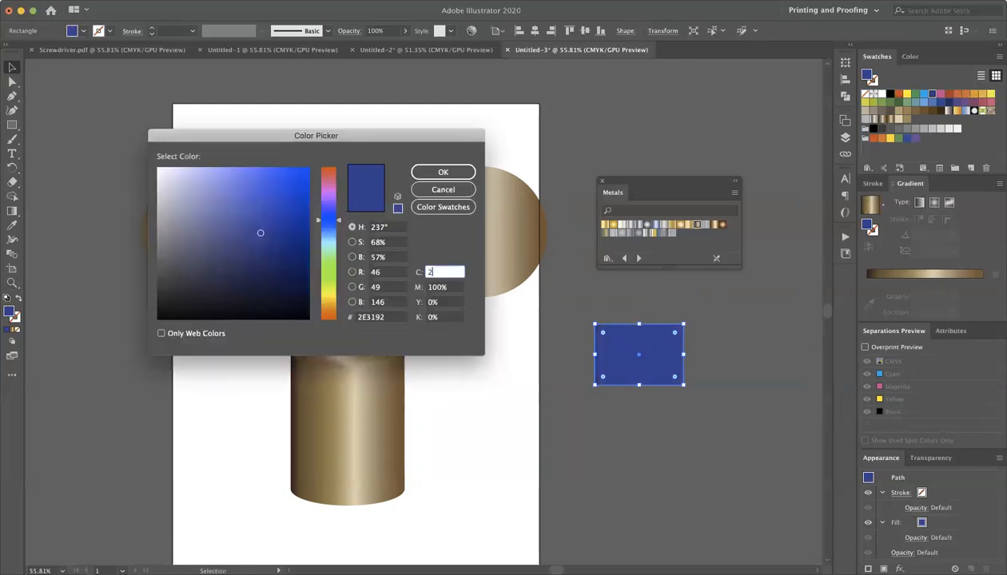
pyautogui.press('Tab')
pyautogui.write('57')
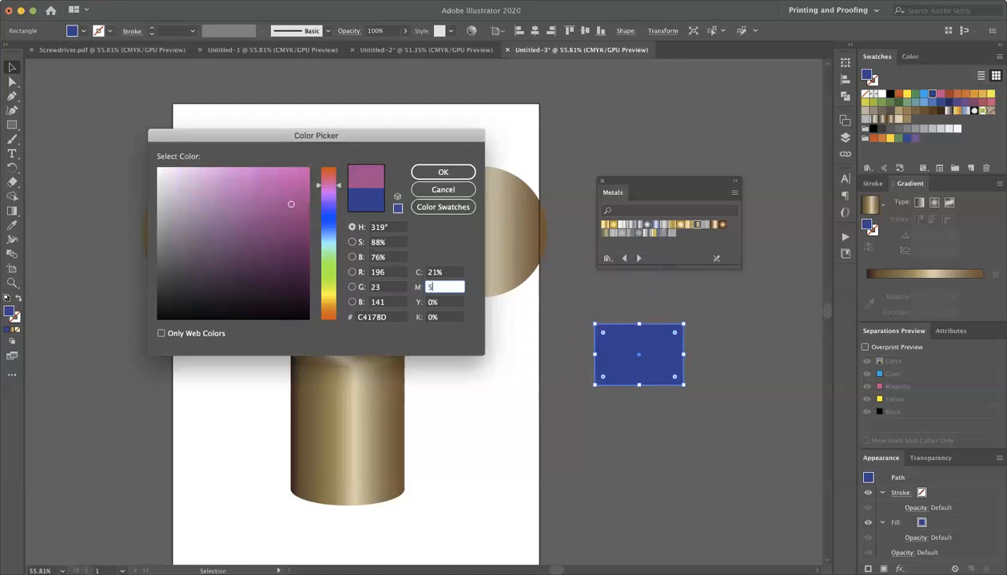
pyautogui.press('Tab')
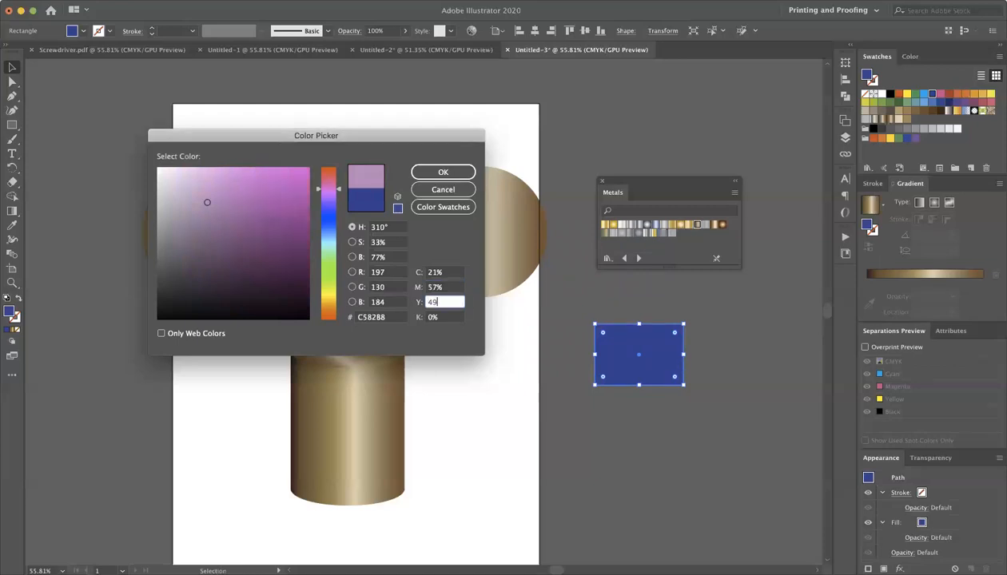
pyautogui.write('49')
pyautogui.press('Tab')
pyautogui.write('23')
pyautogui.press('Return')
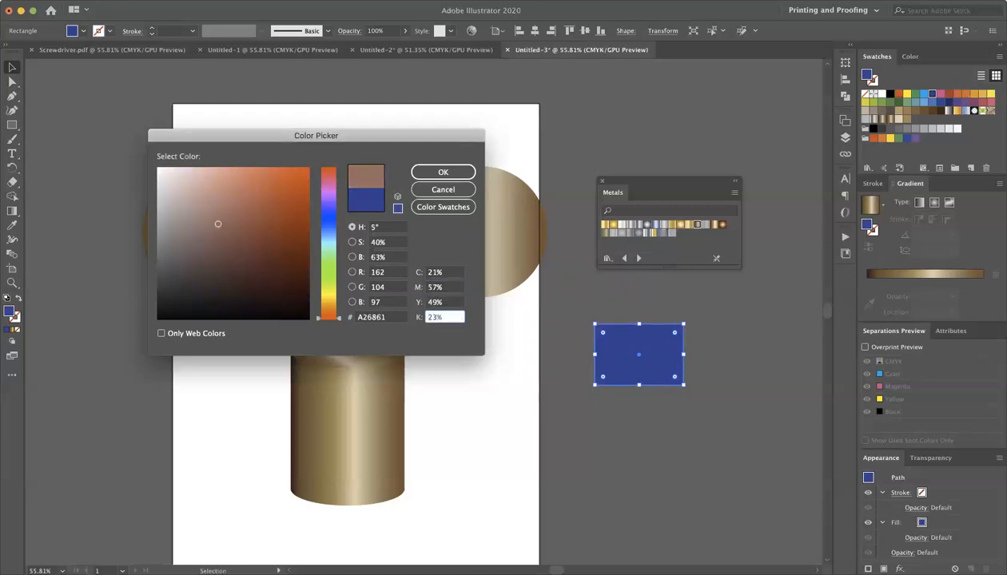
# - Darken the rectangle's brown fill with a higher black (K) value and add the colour to the document's swatches
pyautogui.doubleClick(867, 227)
pyautogui.click(436, 317)
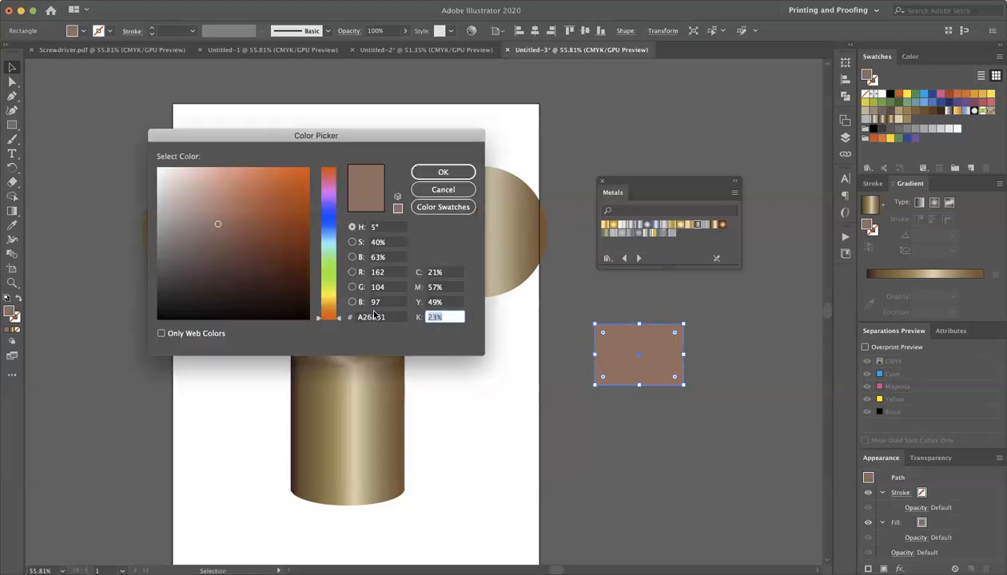
pyautogui.write('30')
pyautogui.press('Return')
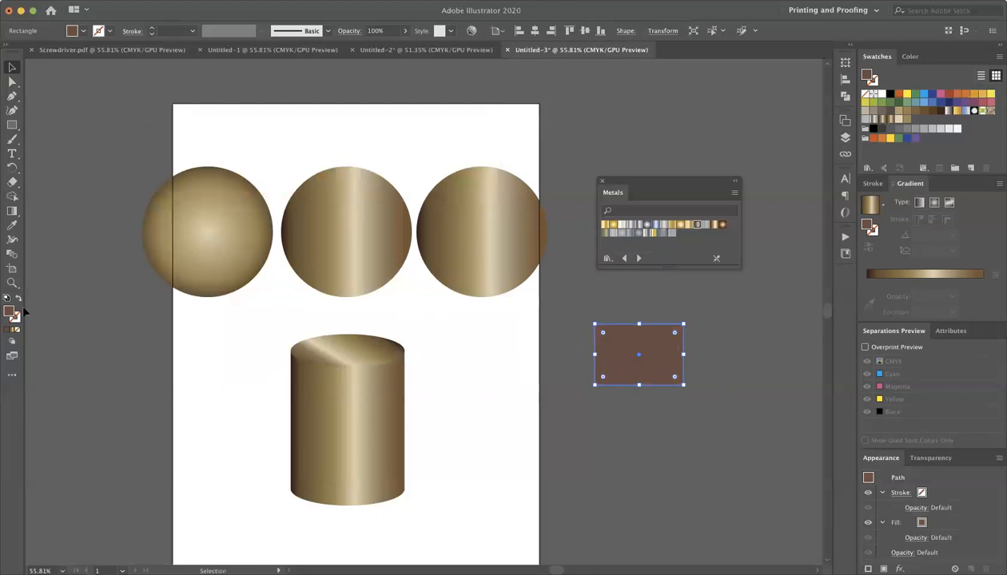
pyautogui.moveTo(7, 314); pyautogui.dragTo(917, 118)
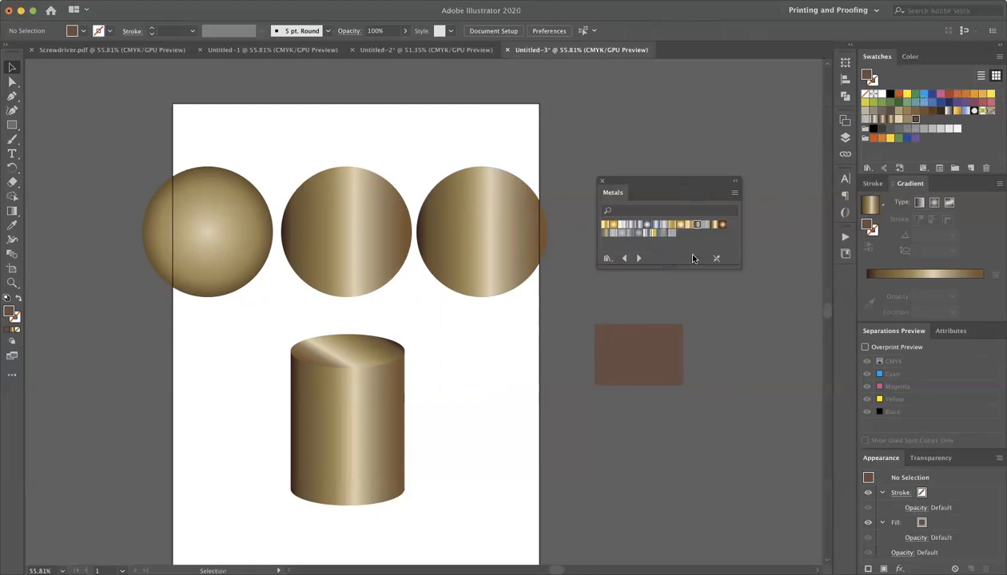
# - Try to fill the middle circle with the new dark brown swatch and turn it into a freeform gradient
pyautogui.click(325, 205)
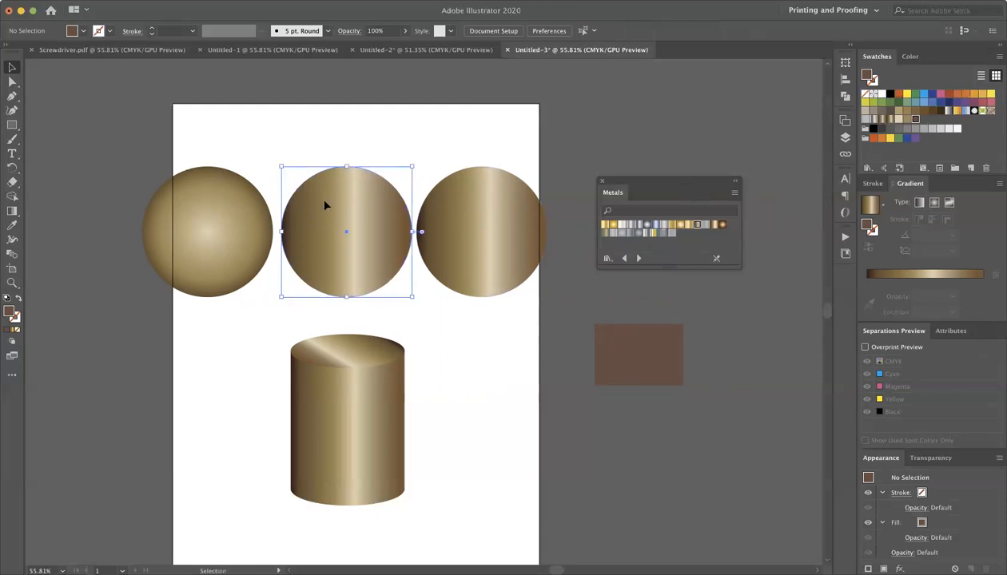
pyautogui.click(915, 120)
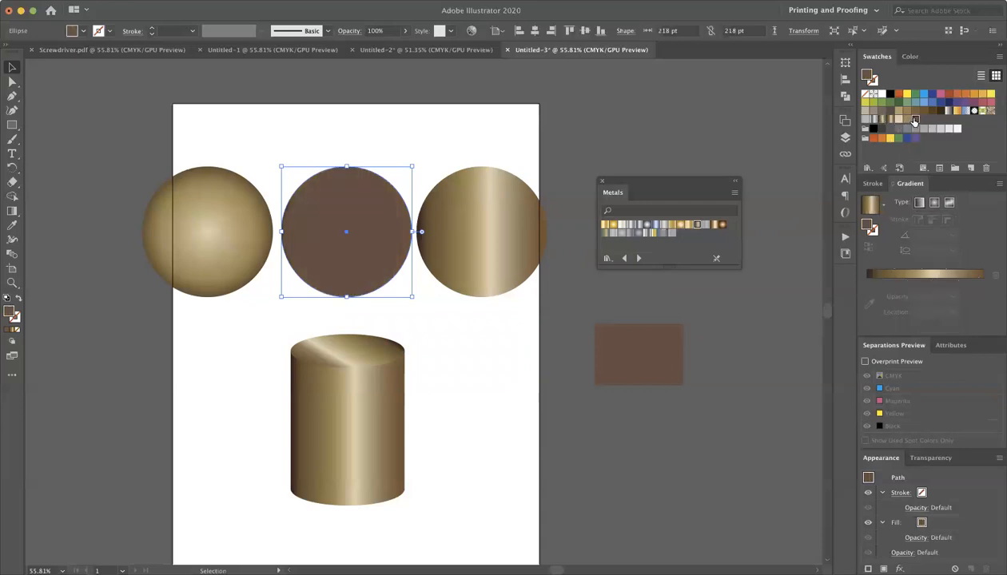
pyautogui.click(949, 204)
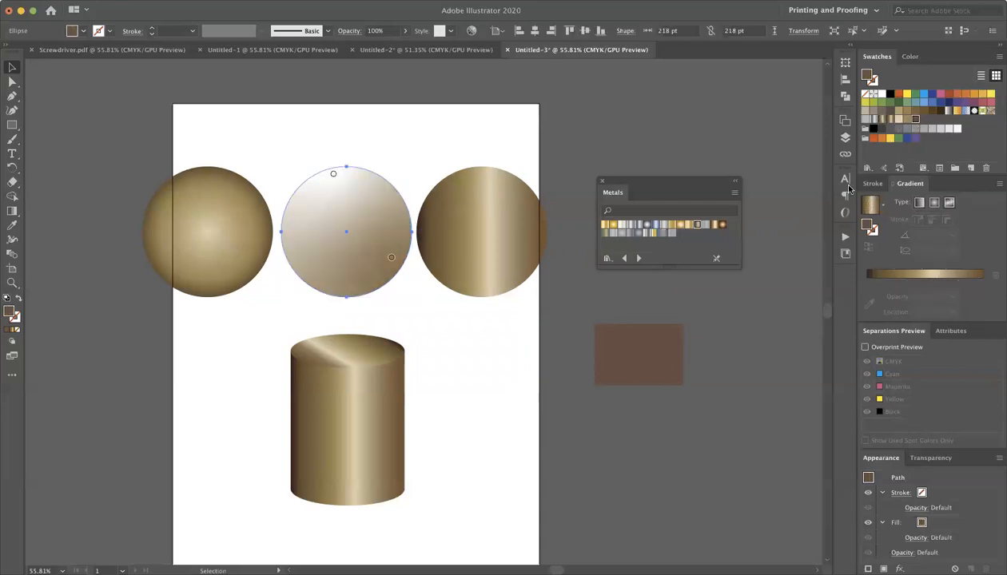
pyautogui.click(907, 118)
pyautogui.click(912, 120)
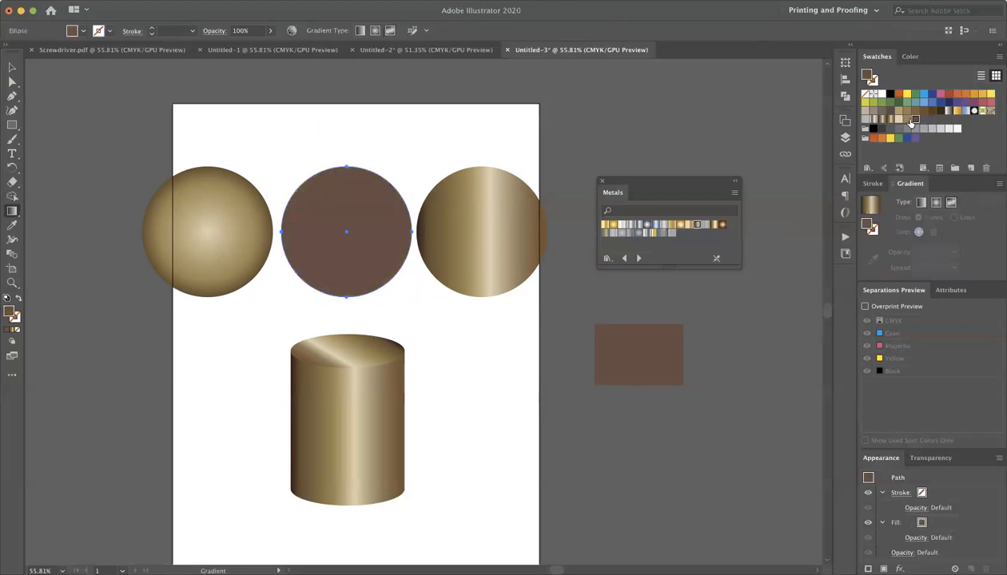
pyautogui.click(352, 182)
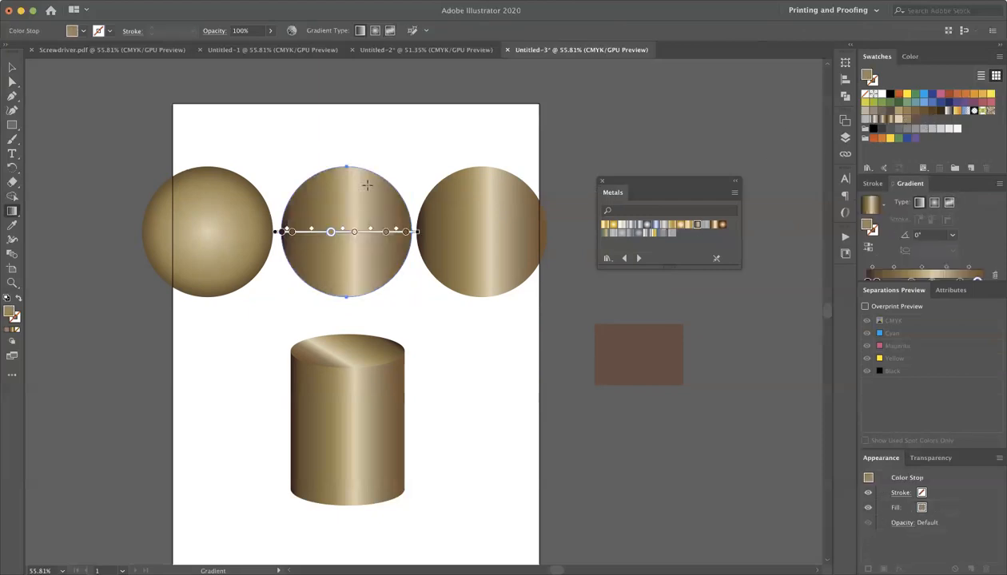
# - Apply a freeform gradient to the middle circle, move its points to the lower left and upper right, and colour the lower one dark brown
pyautogui.click(949, 203)
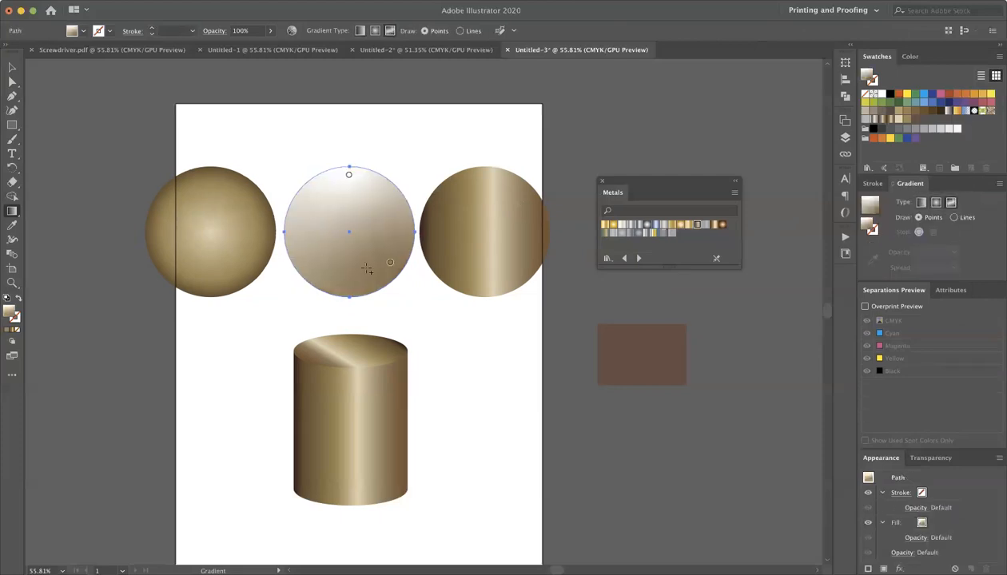
pyautogui.moveTo(389, 263); pyautogui.dragTo(316, 279)
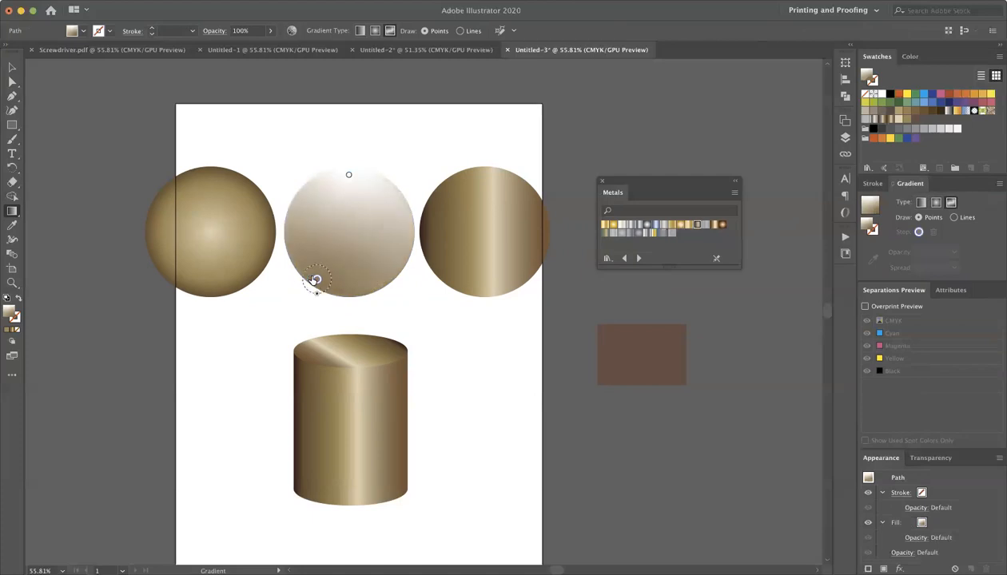
pyautogui.moveTo(349, 174); pyautogui.dragTo(375, 188)
pyautogui.click(320, 274)
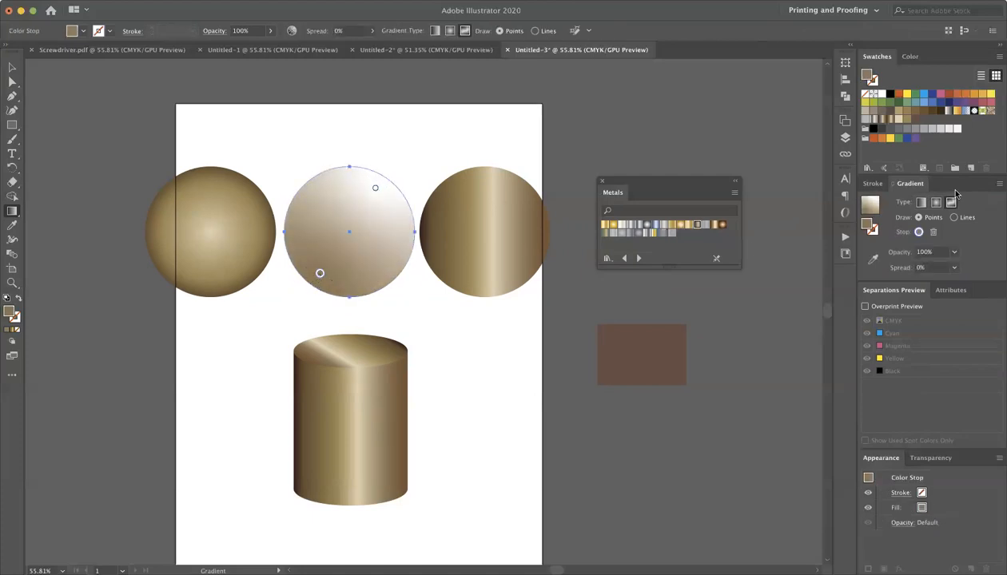
pyautogui.click(916, 118)
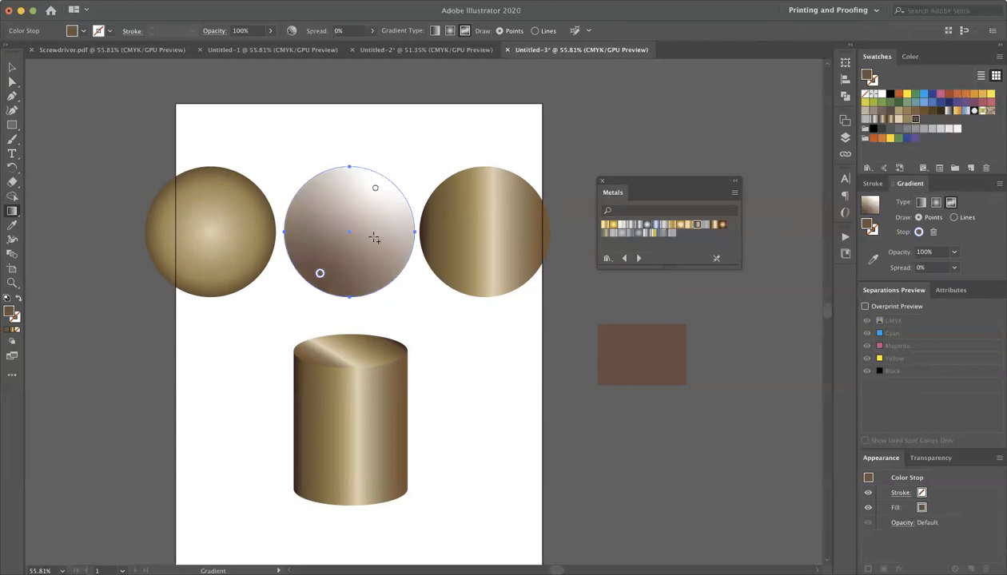
# - Add a colour point near the middle circle's centre, undo it and return to the Selection tool
pyautogui.click(340, 230)
pyautogui.press('v')
pyautogui.hotkey('ctrl', 'z')
pyautogui.press('v')
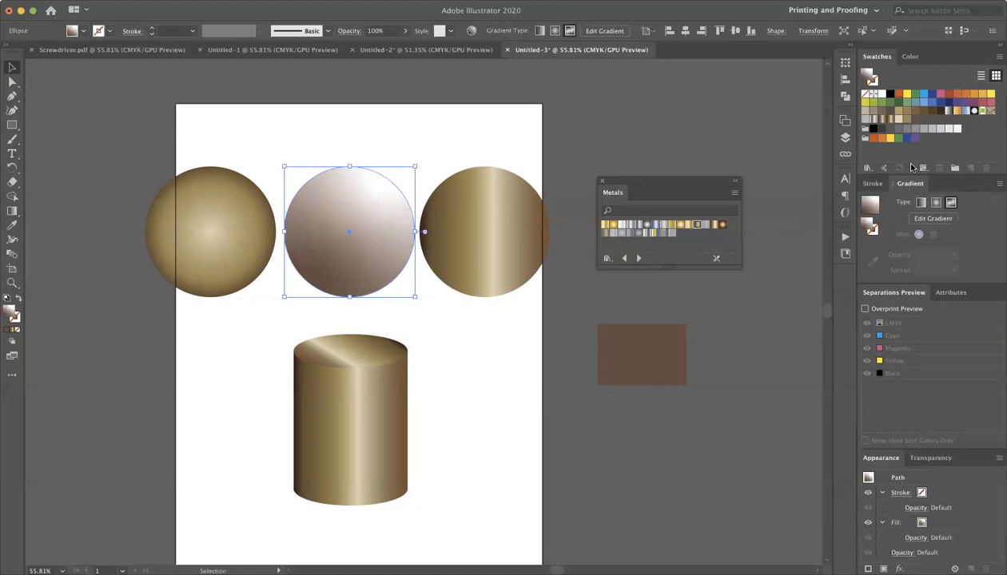
# - Fill the middle circle with the saved olive-brown swatch and convert the fill to a freeform gradient
pyautogui.click(906, 120)
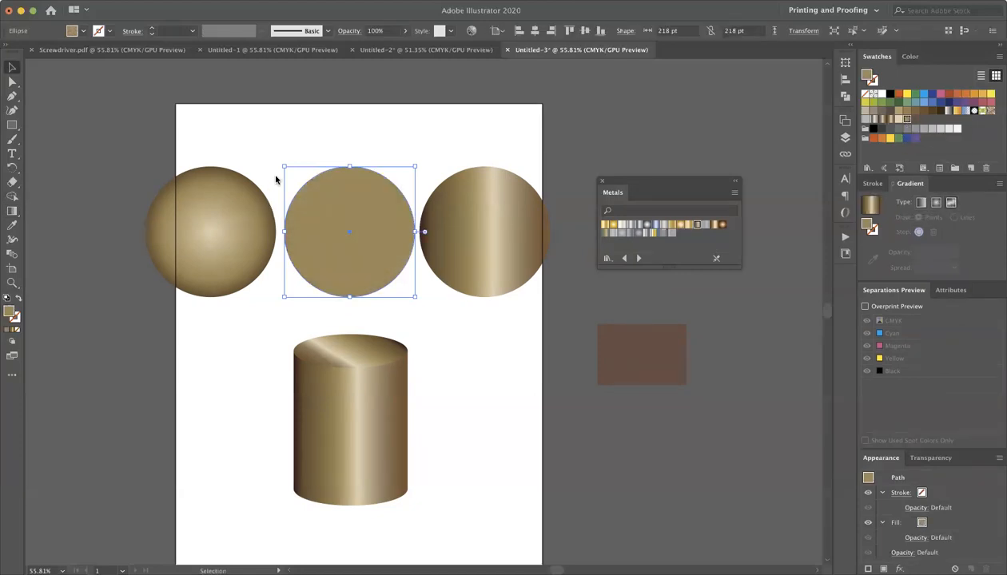
pyautogui.press('g')
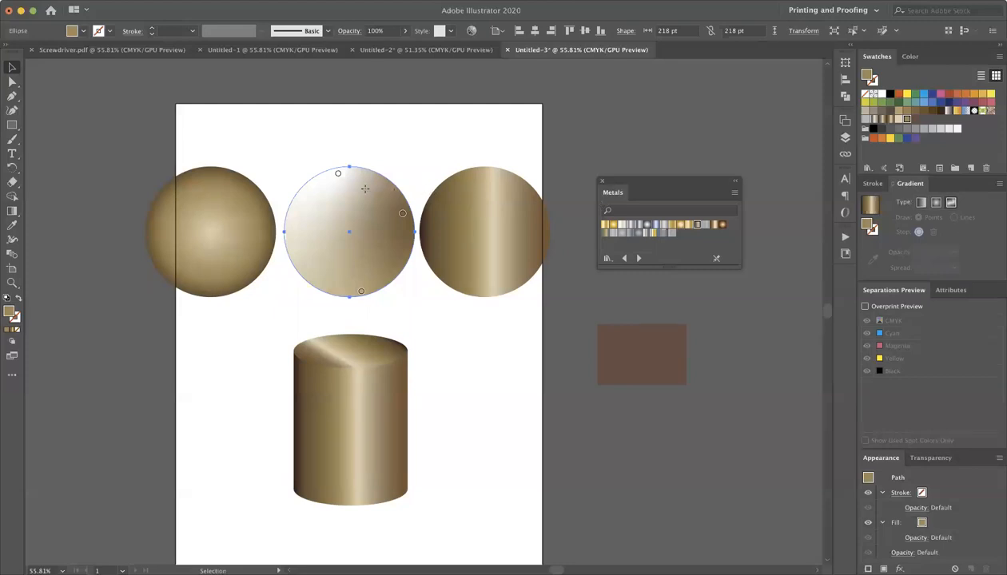
pyautogui.press('g')
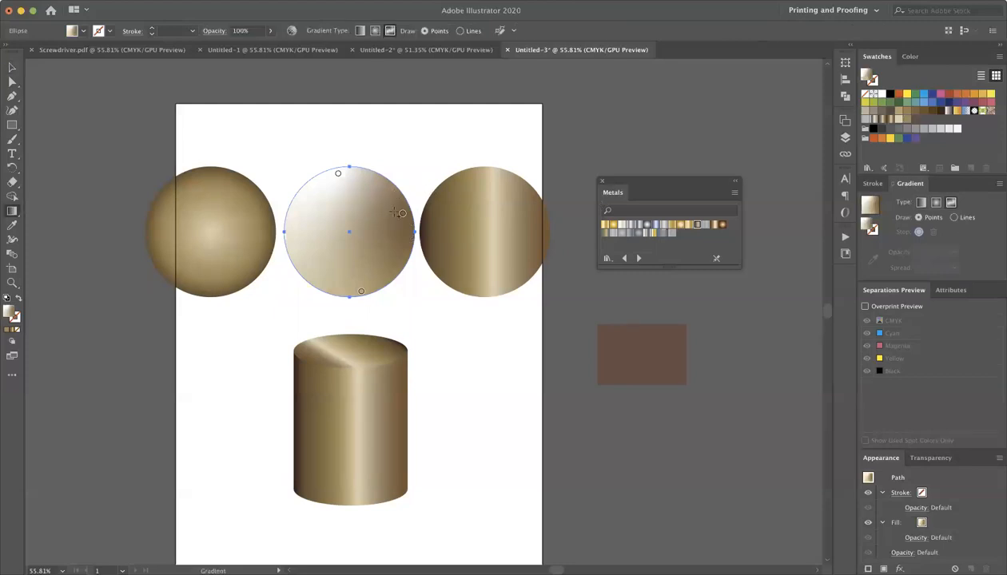
# - Reposition the middle circle's freeform gradient points so the white highlight sits at the upper right and the dark tone lower, and deselect the circle
pyautogui.moveTo(369, 231)
pyautogui.mouseDown()
pyautogui.moveTo(324, 275)
pyautogui.moveTo(350, 236)
pyautogui.mouseUp()
pyautogui.moveTo(338, 174); pyautogui.dragTo(387, 192)
pyautogui.press('v')
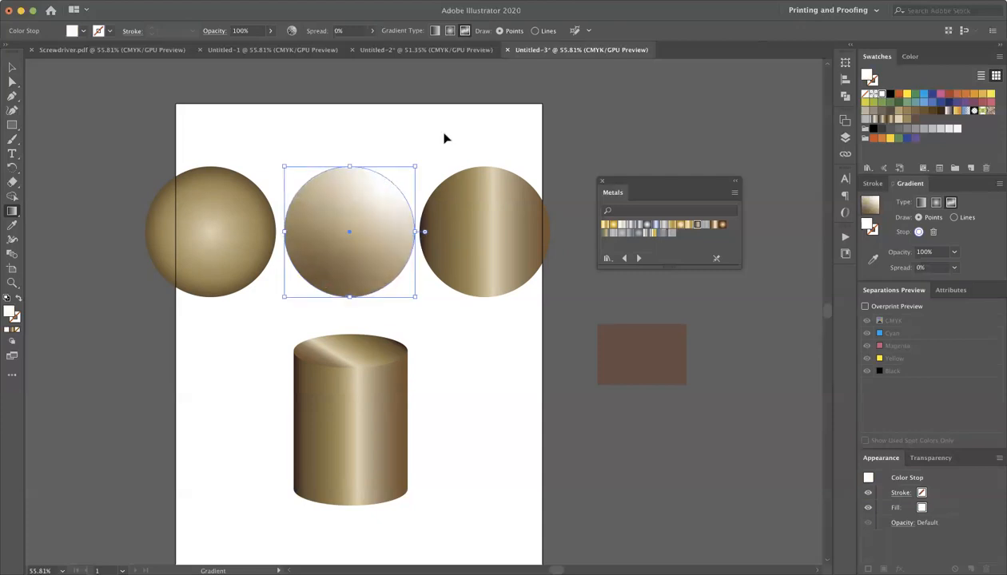
pyautogui.press('v')
pyautogui.click(434, 151)
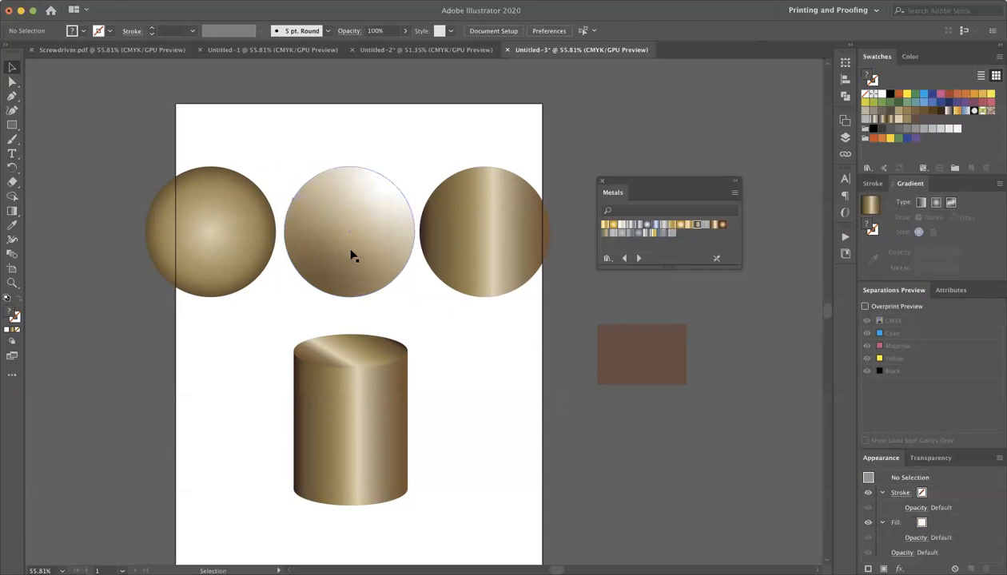
# - Fill the right circle with the saved olive-brown swatch and move the Metals swatch library away from the artwork
pyautogui.click(482, 252)
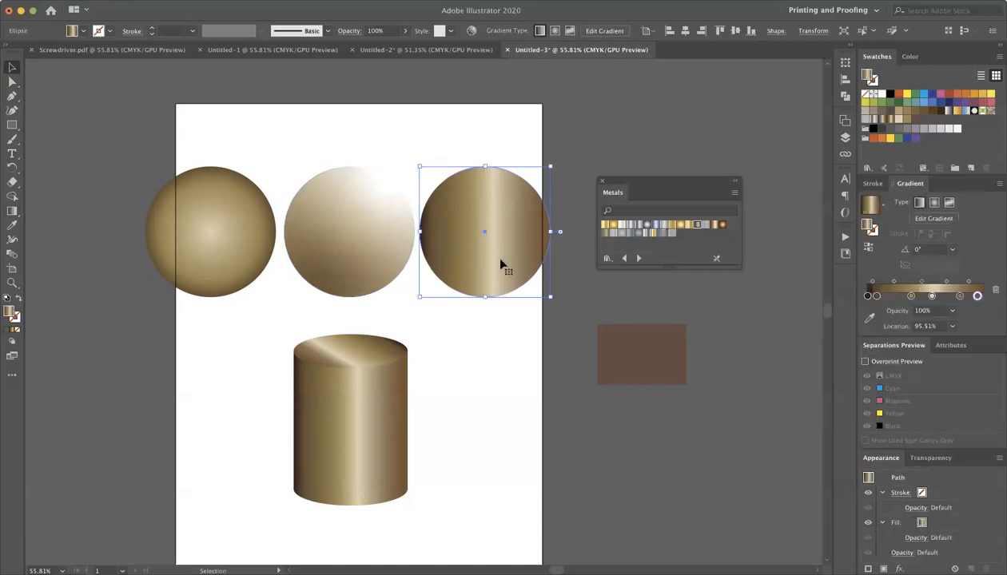
pyautogui.click(906, 118)
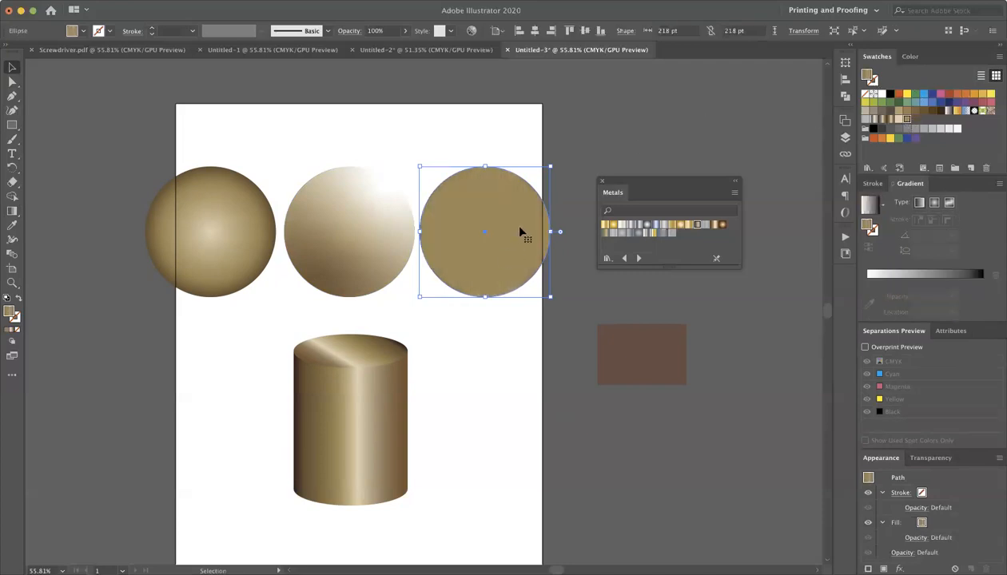
pyautogui.moveTo(671, 185); pyautogui.dragTo(736, 135)
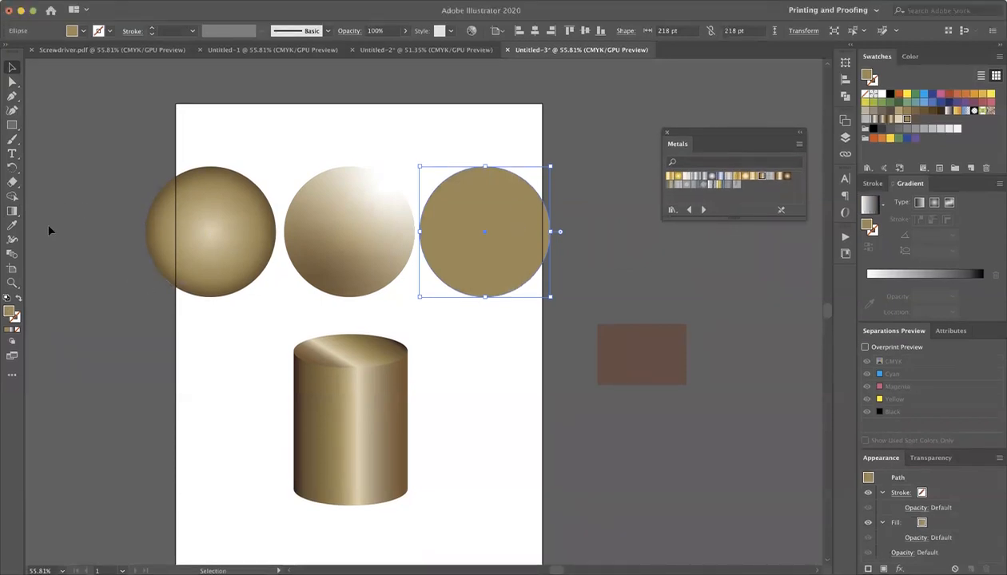
# - Add a gradient mesh point in the upper-right part of the right circle and lengthen the point's left handle
pyautogui.click(12, 212)
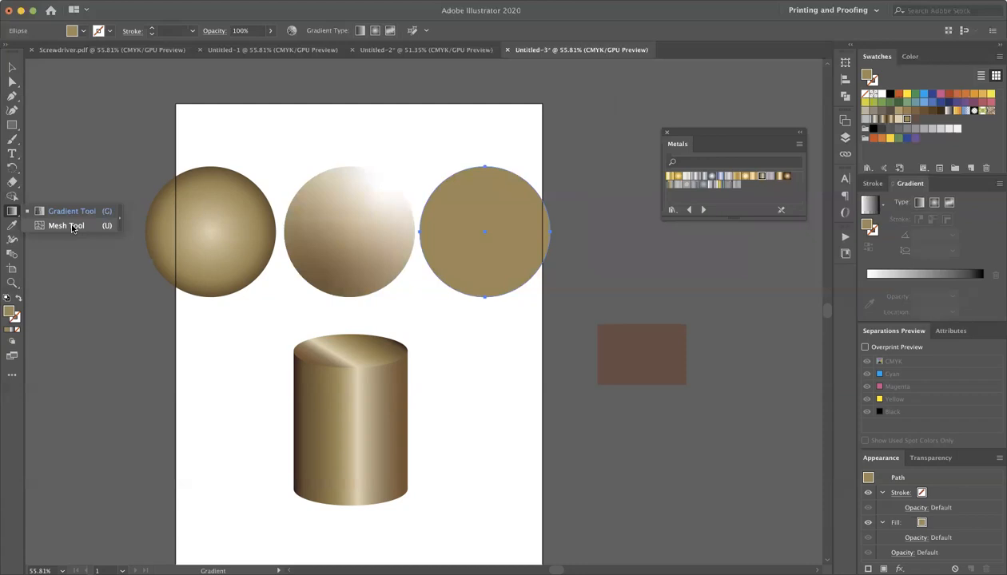
pyautogui.click(74, 226)
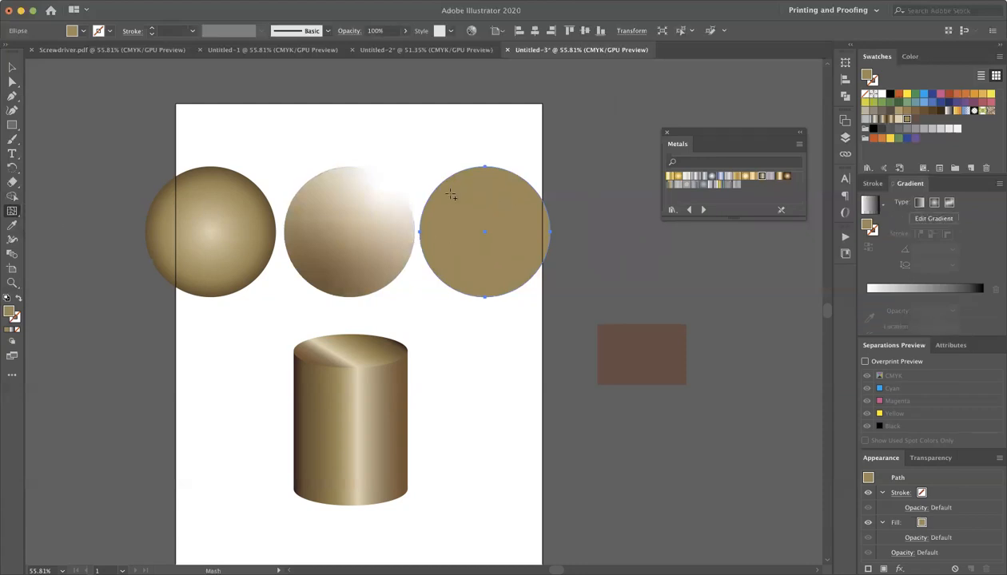
pyautogui.click(506, 199)
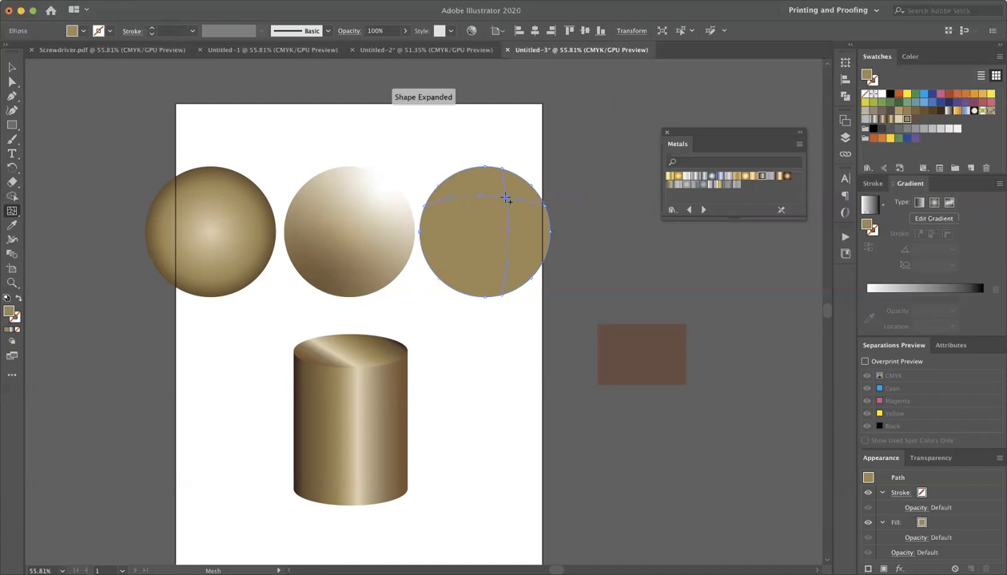
pyautogui.scroll(5, 511, 207)
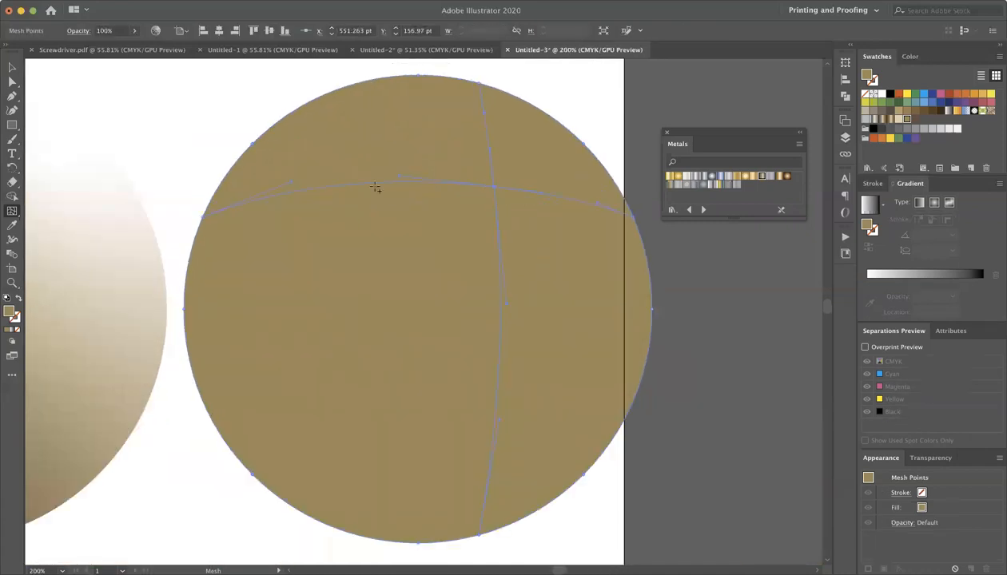
pyautogui.press('a')
pyautogui.hscroll(-1, 407, 176)
pyautogui.moveTo(407, 175); pyautogui.dragTo(383, 174)
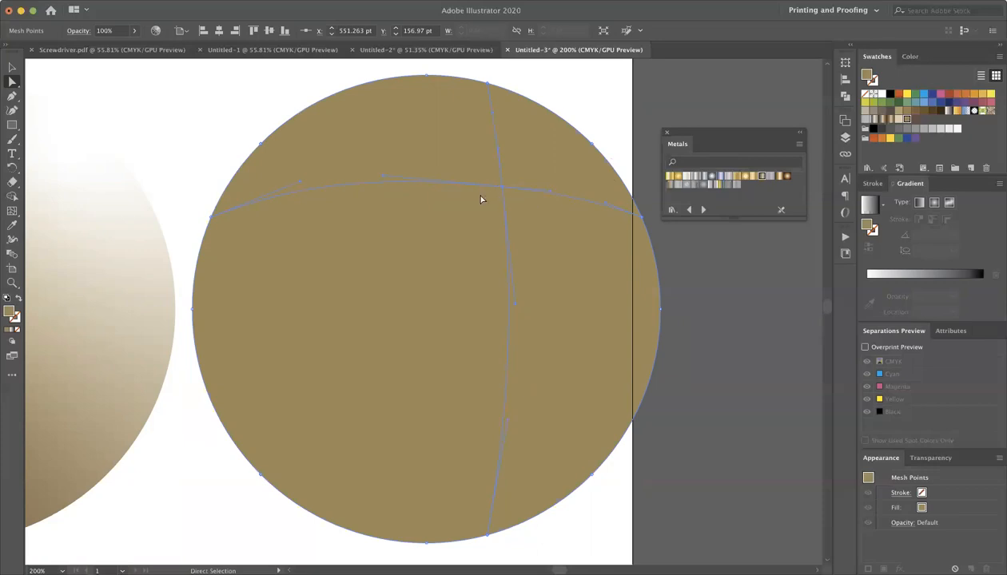
# - Colour the right circle's upper-right mesh point with the saved light beige swatch as a highlight
pyautogui.click(264, 116)
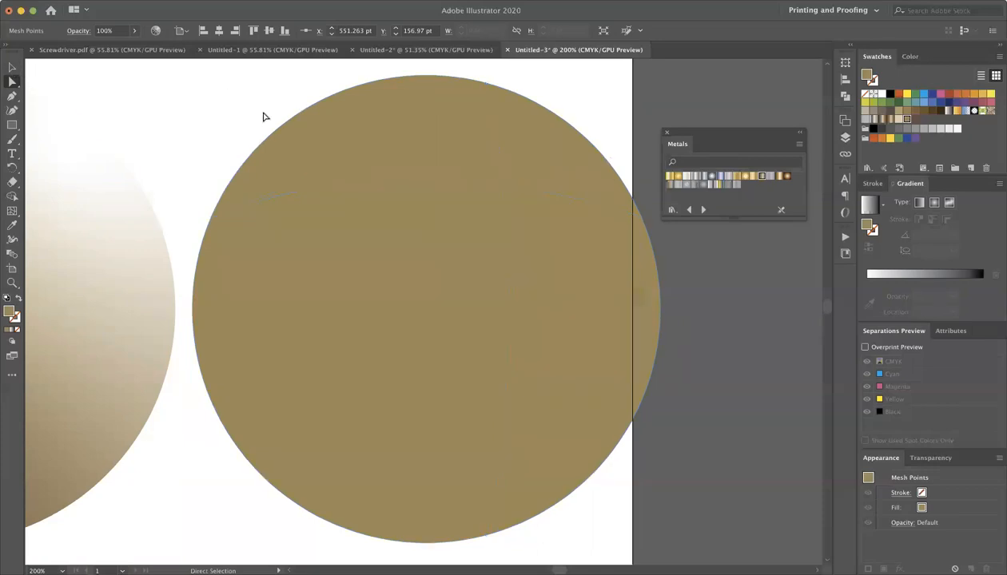
pyautogui.click(501, 187)
pyautogui.click(898, 120)
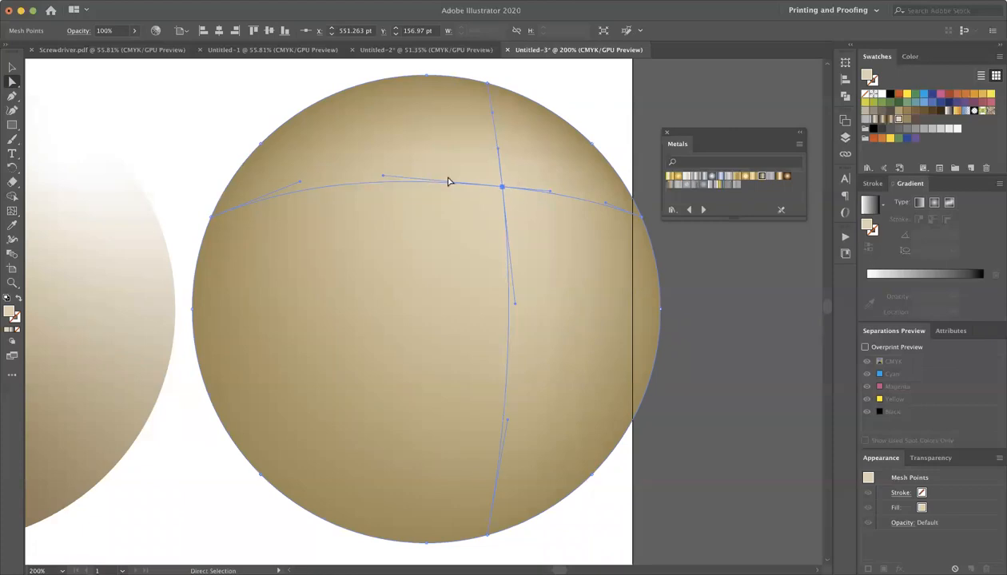
pyautogui.hscroll(-1, 468, 182)
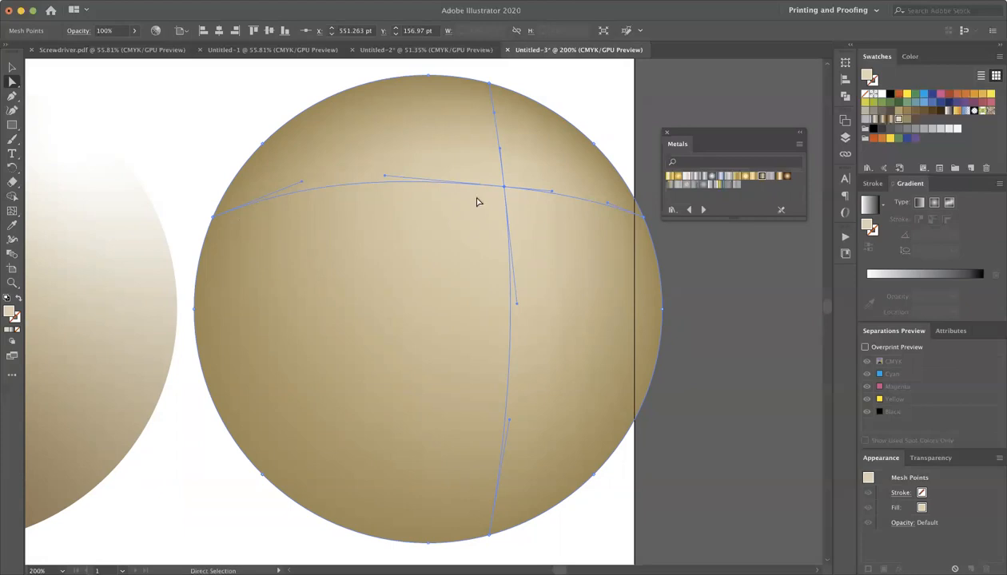
# - Try a second mesh point near the circle's lower-left edge, coloured dark brown, and undo it
pyautogui.click(12, 211)
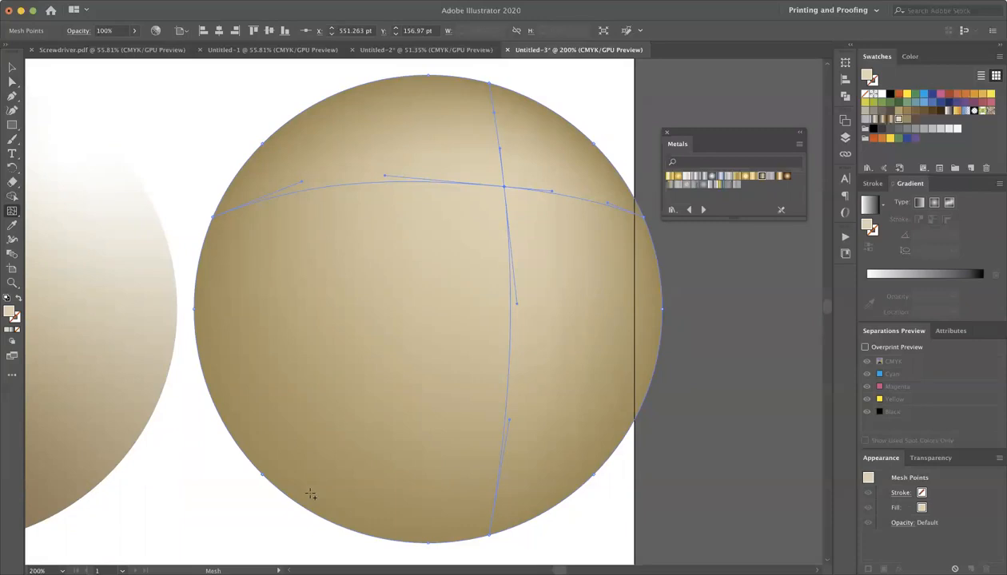
pyautogui.click(283, 466)
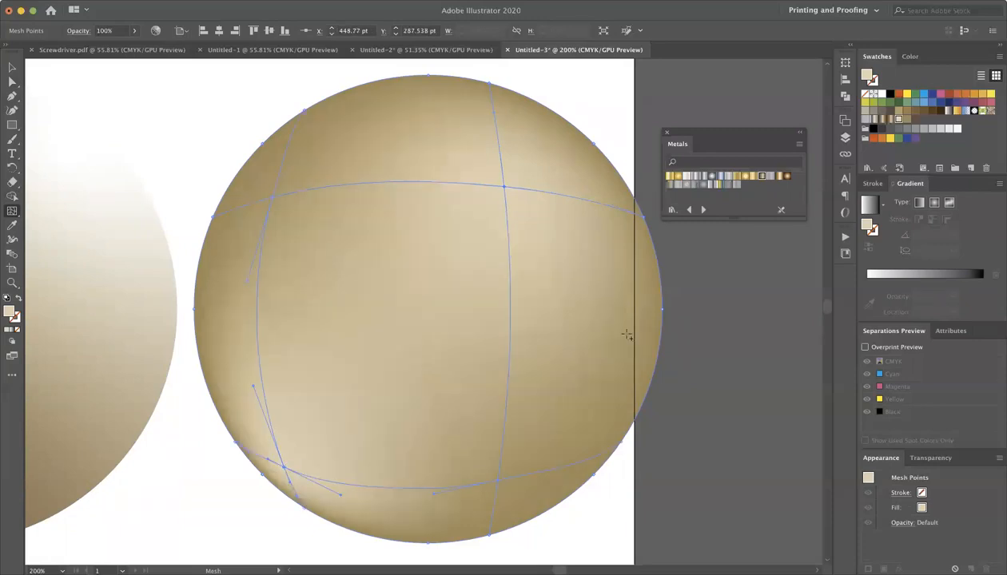
pyautogui.click(12, 82)
pyautogui.click(175, 96)
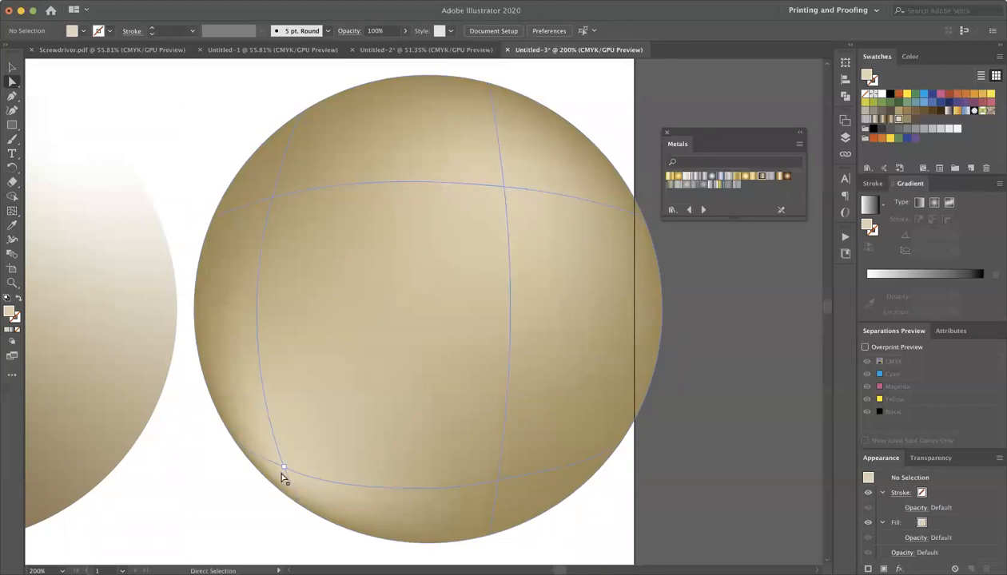
pyautogui.click(284, 467)
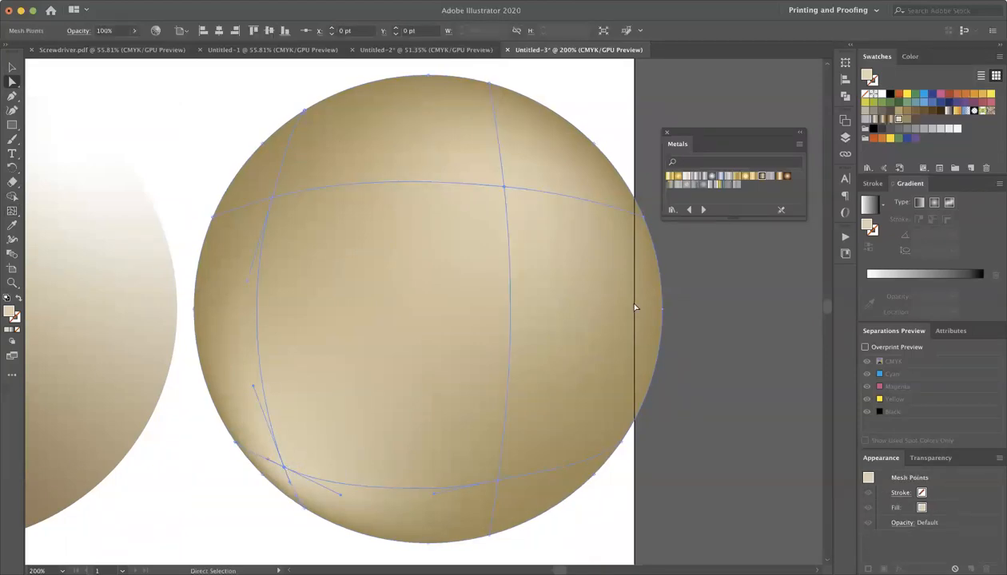
pyautogui.click(915, 120)
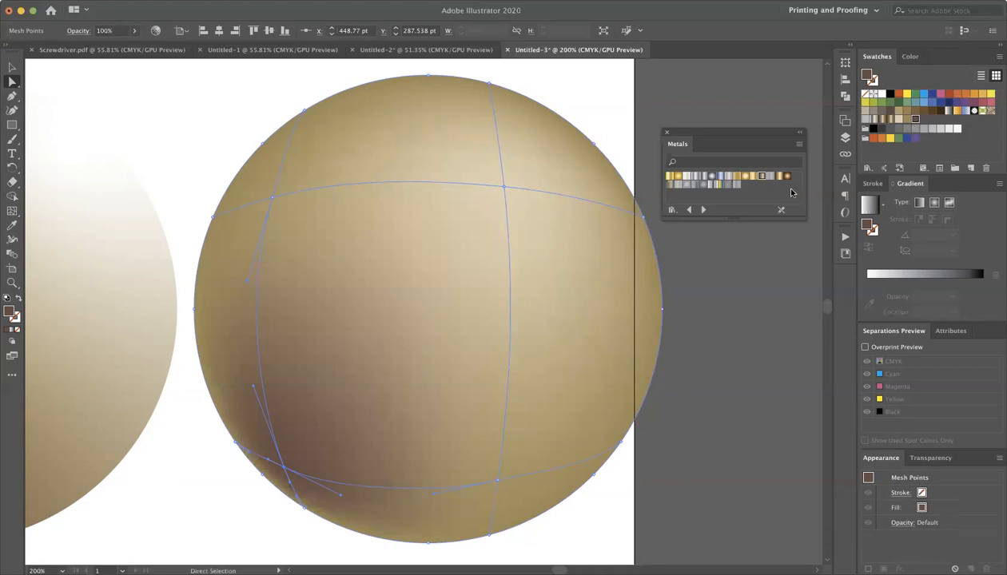
pyautogui.press('super+z')
pyautogui.press('super+z')
pyautogui.press('super+z')
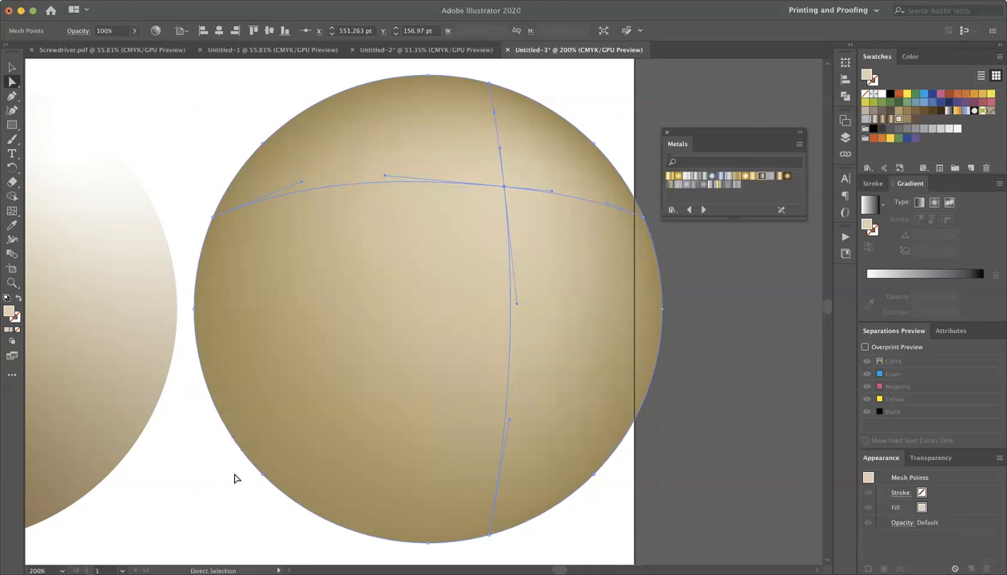
# - Colour the mesh's lower-left edge anchor dark brown, try dropping that swatch onto the mesh's inner area, and undo the drop
pyautogui.click(263, 475)
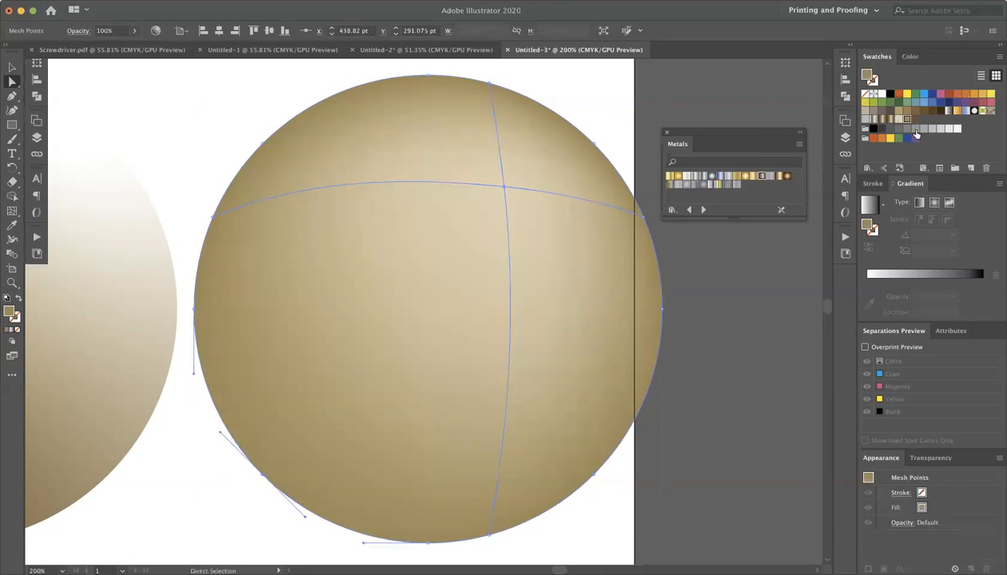
pyautogui.click(915, 119)
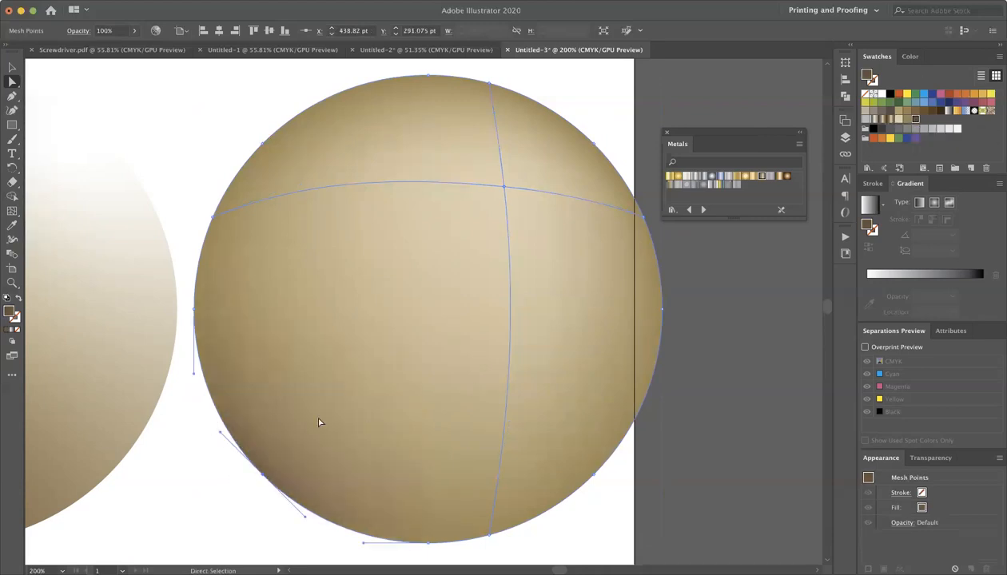
pyautogui.click(306, 505)
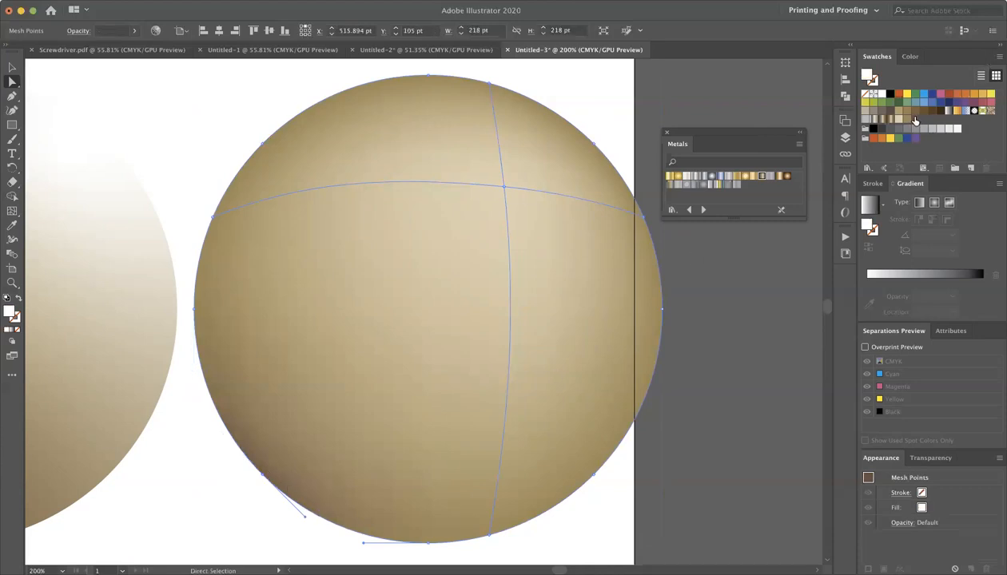
pyautogui.moveTo(915, 119); pyautogui.dragTo(261, 421)
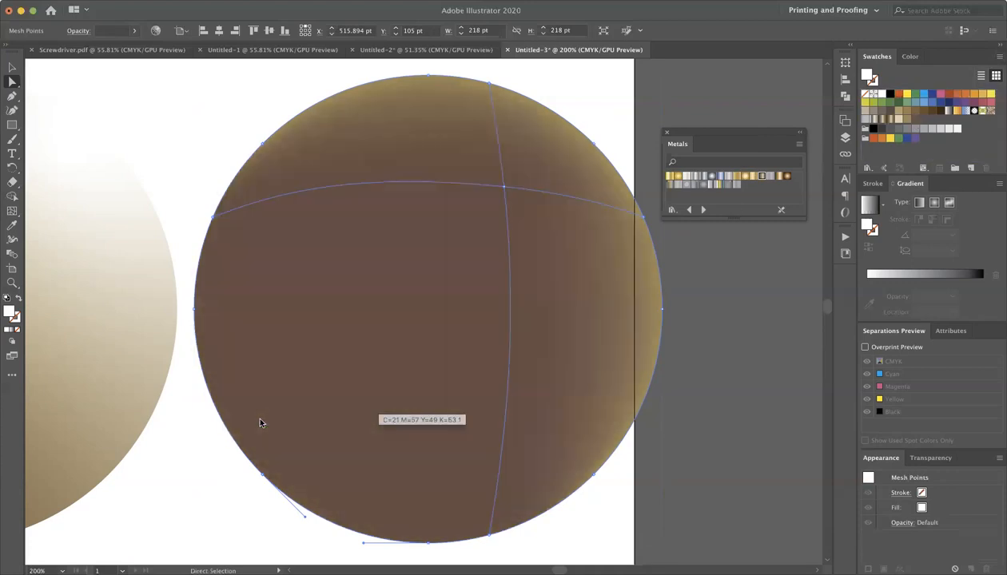
pyautogui.press('super+z')
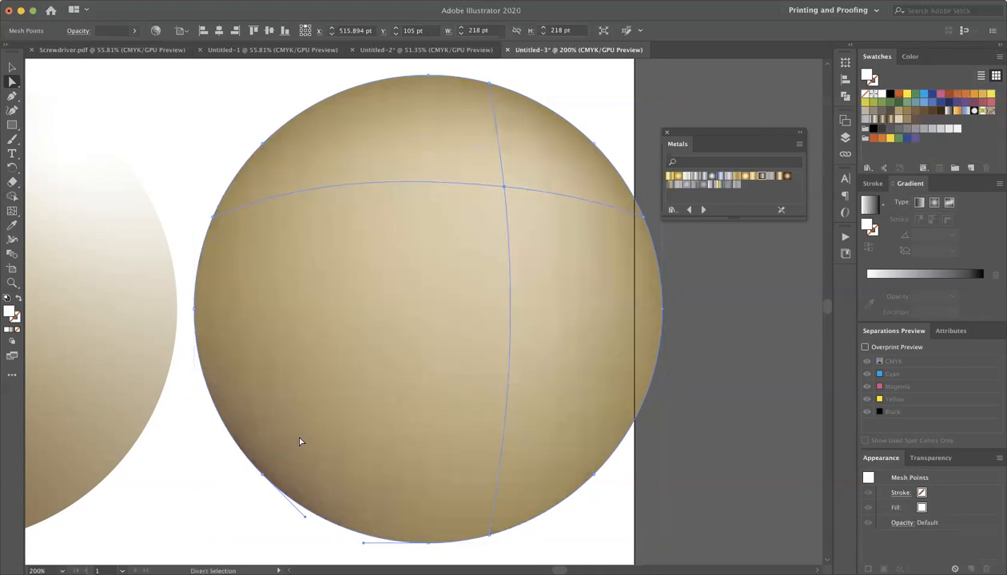
# - Return to the Selection tool and undo the dark brown colouring of the circle's lower-left edge anchor
pyautogui.scroll(-3, 300, 442)
pyautogui.press('v')
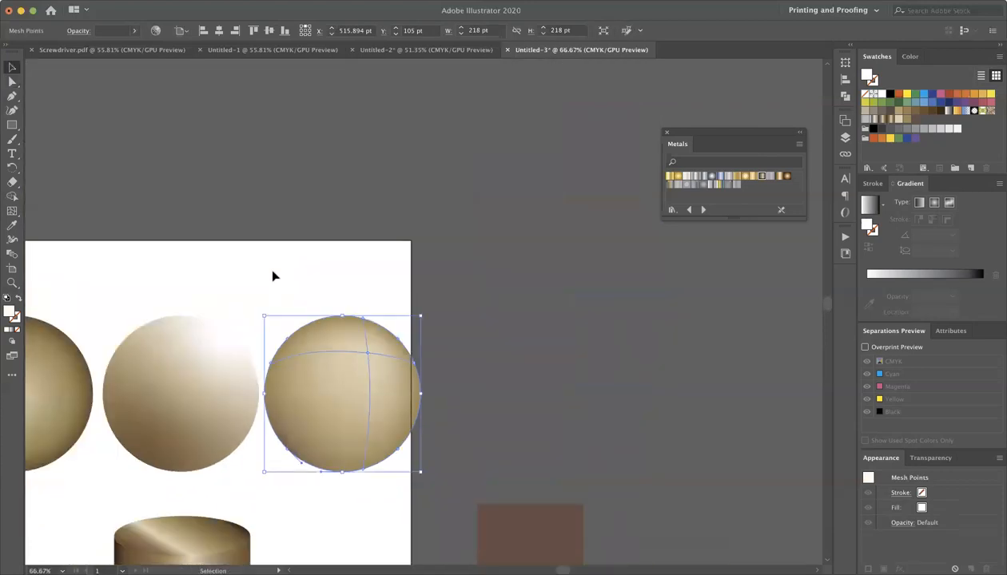
pyautogui.click(272, 275)
pyautogui.click(315, 461)
pyautogui.press('super+z')
# - Add a mesh point in the lower-left part of the right circle and colour that area with the dark brown swatch
pyautogui.click(12, 210)
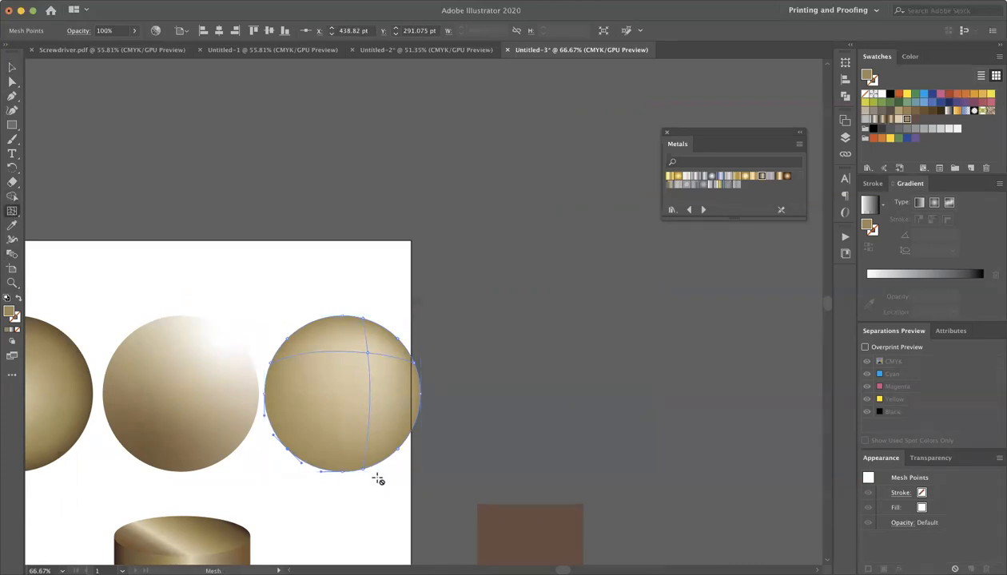
pyautogui.click(295, 436)
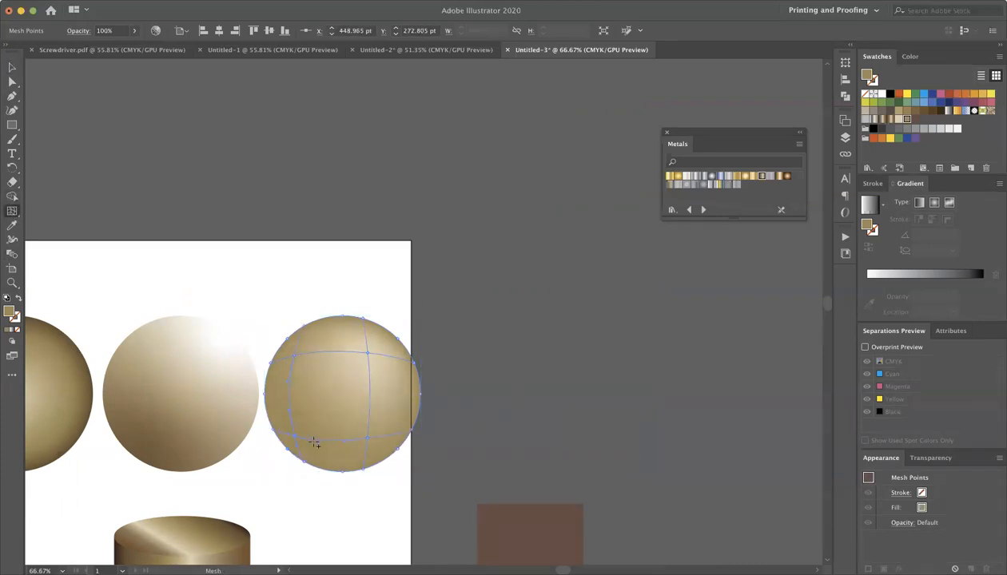
pyautogui.moveTo(917, 120); pyautogui.dragTo(286, 432)
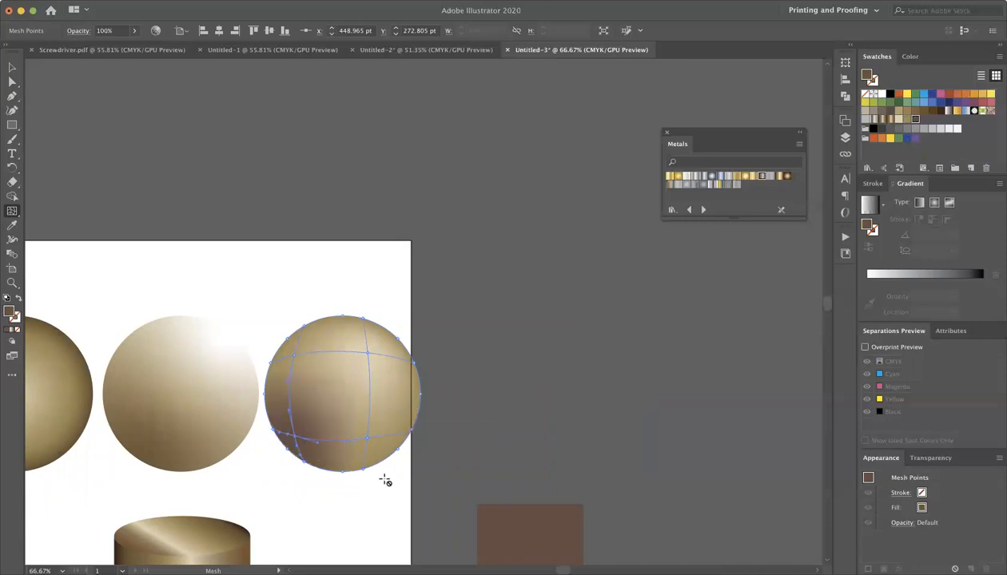
# - Drop the olive-brown swatch onto the mesh's central patch, recolour the upper-right mesh point light beige, and deselect the circle
pyautogui.moveTo(908, 126); pyautogui.dragTo(337, 402)
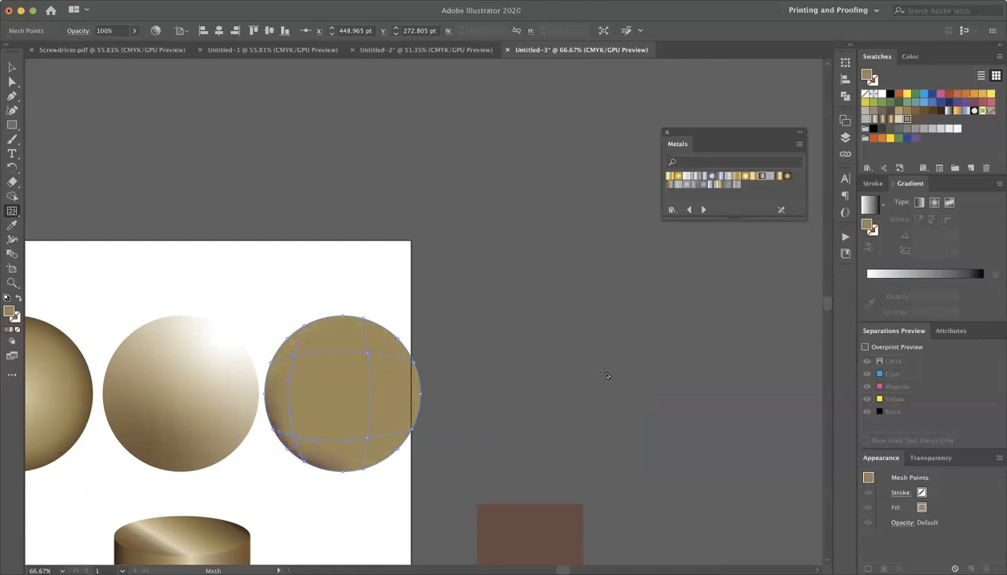
pyautogui.moveTo(468, 292)
pyautogui.mouseDown()
pyautogui.moveTo(359, 331)
pyautogui.moveTo(367, 352)
pyautogui.mouseUp()
pyautogui.press('v')
pyautogui.click(343, 299)
pyautogui.scroll(-2, 351, 301)
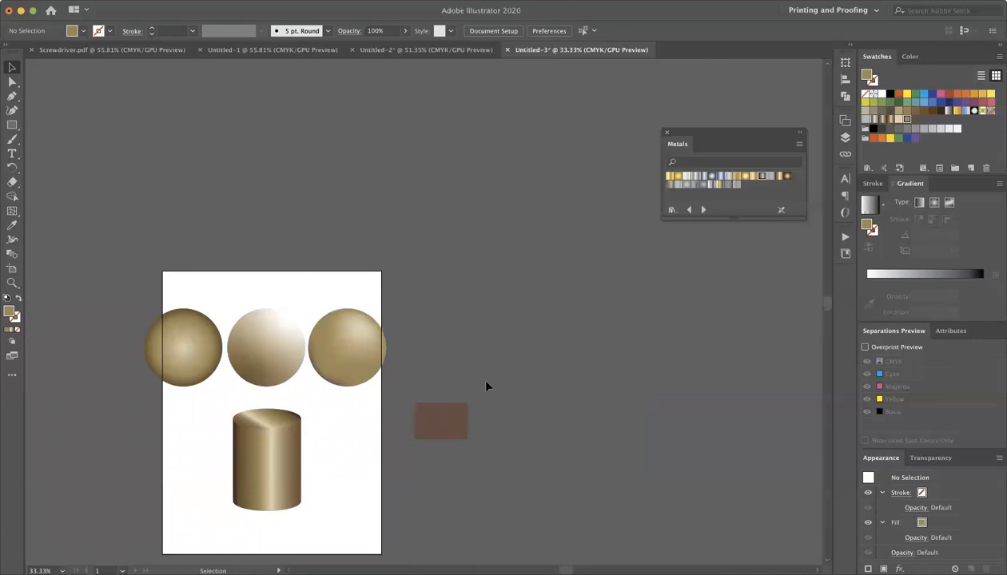
# - Close the Glyphs panel and fill the black heart in Untitled-4 with the red-brown swatch
pyautogui.scroll(2, 486, 386)
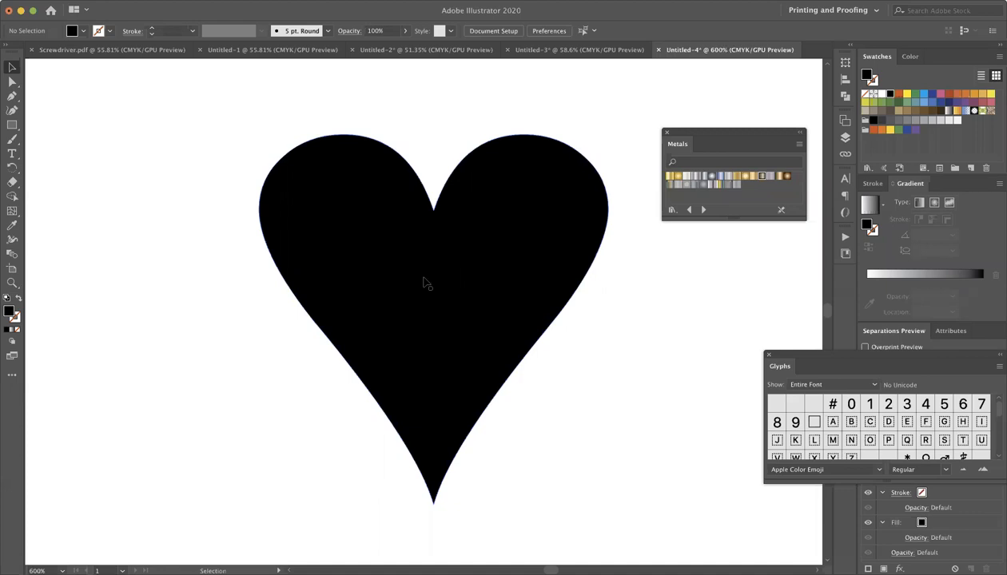
pyautogui.click(768, 355)
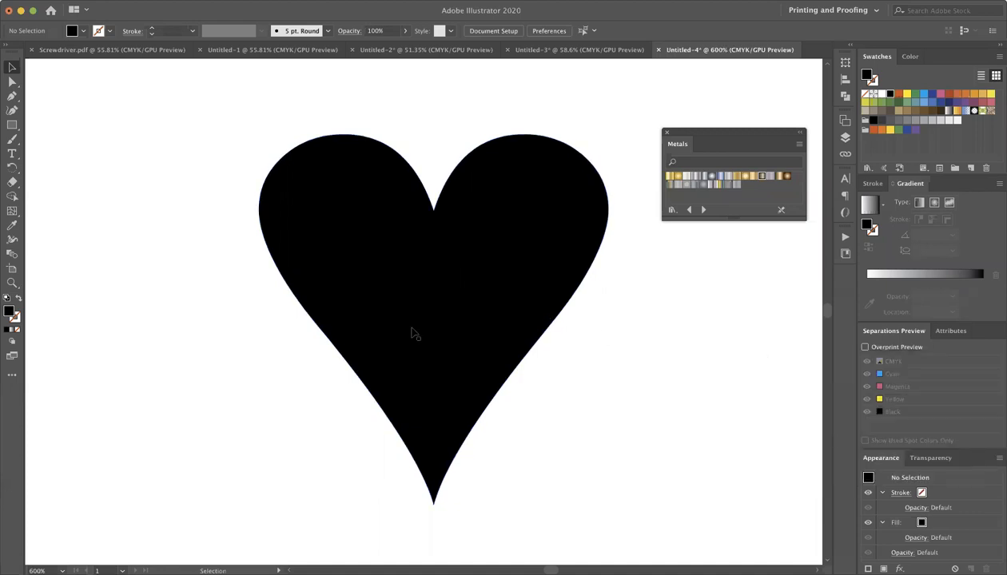
pyautogui.click(380, 261)
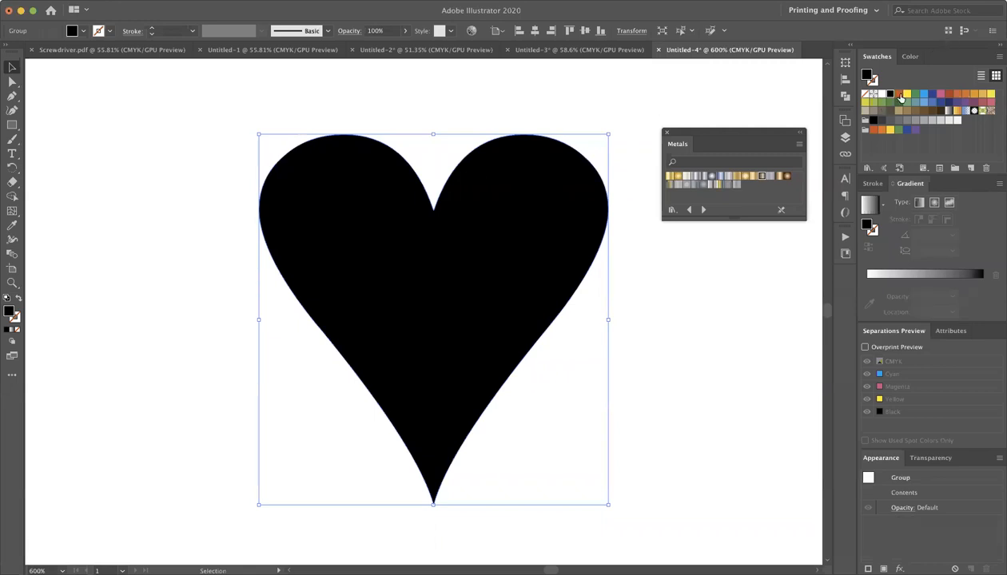
pyautogui.click(948, 95)
pyautogui.click(593, 108)
pyautogui.click(543, 199)
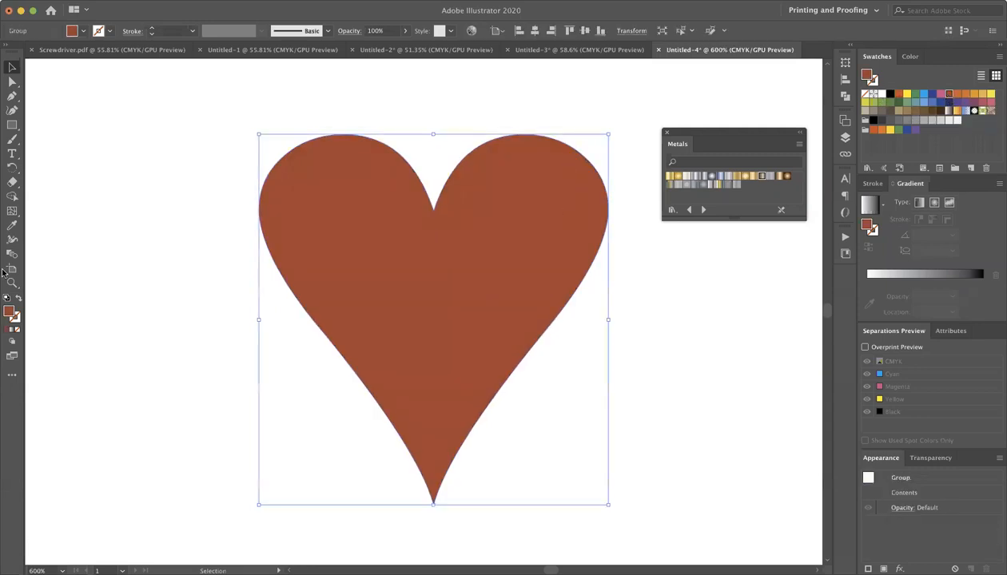
# - Add a mesh point in the heart's upper-right lobe, colour it with the orange-red swatch, and deselect the heart
pyautogui.click(12, 211)
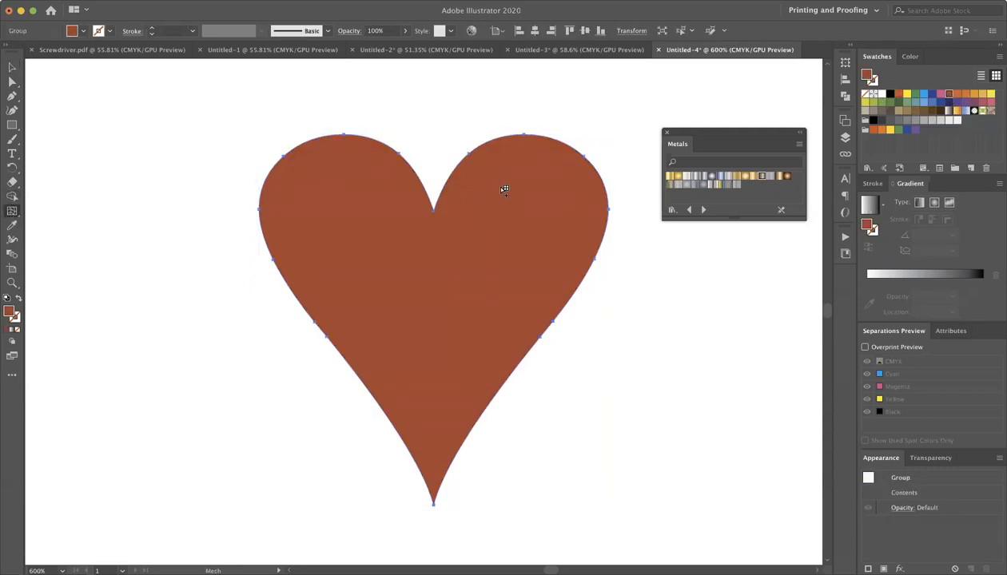
pyautogui.click(558, 160)
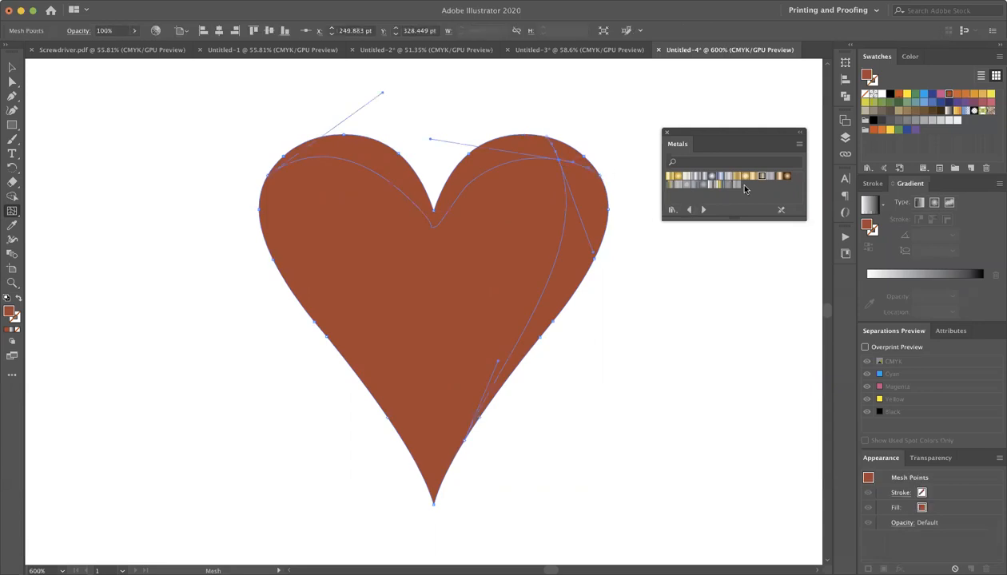
pyautogui.click(956, 95)
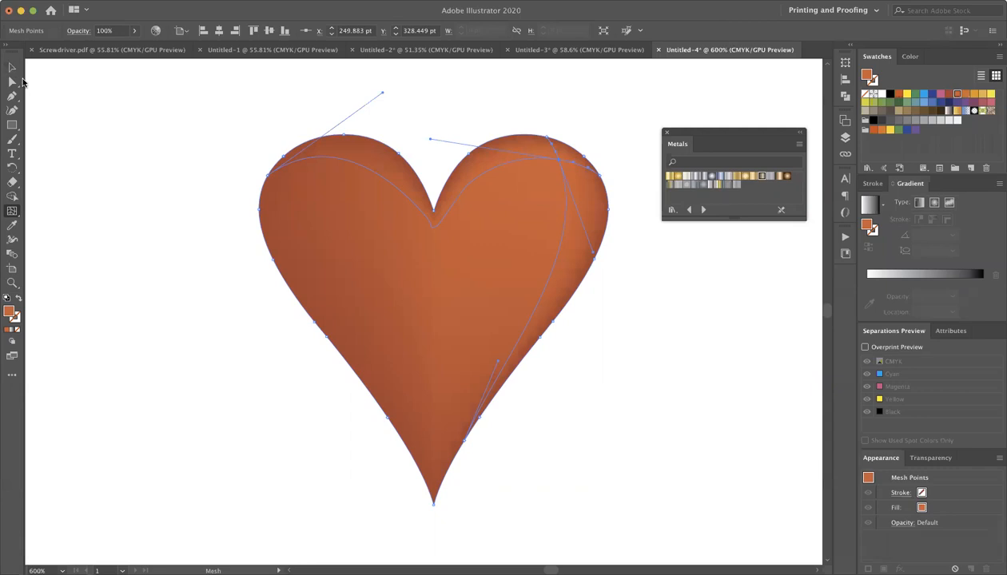
pyautogui.click(12, 67)
pyautogui.click(134, 136)
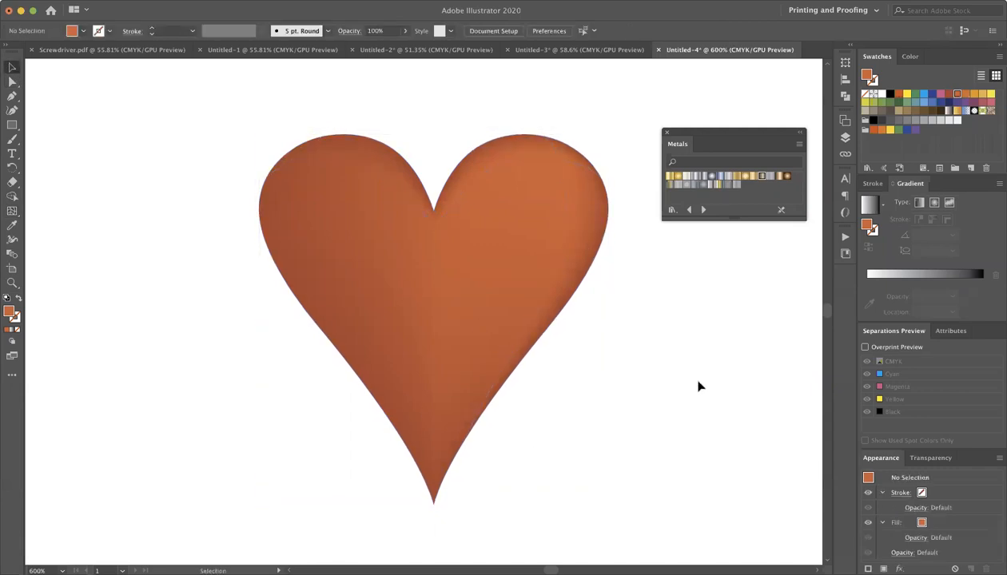
# - Recolour the whole heart mesh with the red-brown swatch, raise that fill's black (K) value to 20%, and deselect it
pyautogui.click(474, 288)
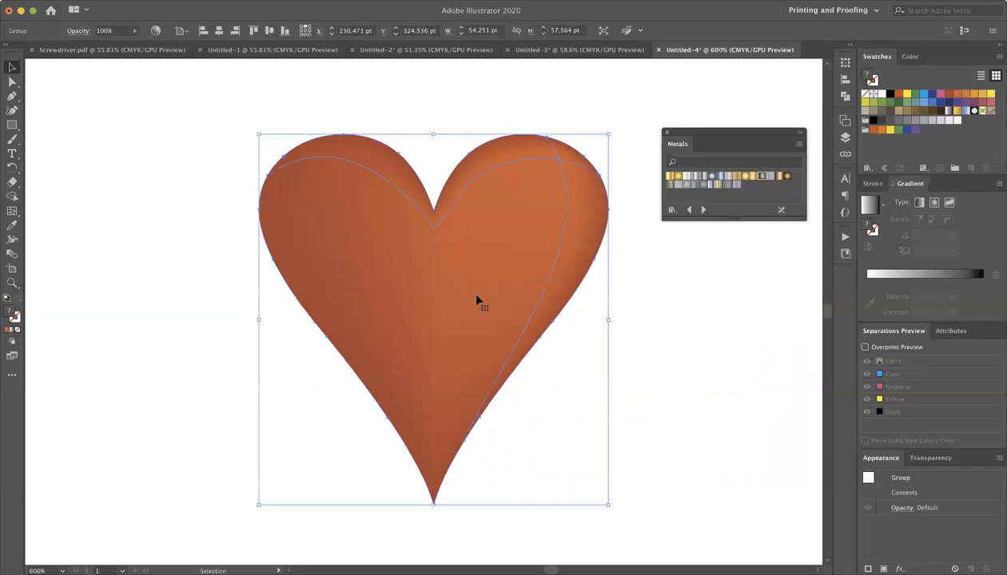
pyautogui.click(948, 94)
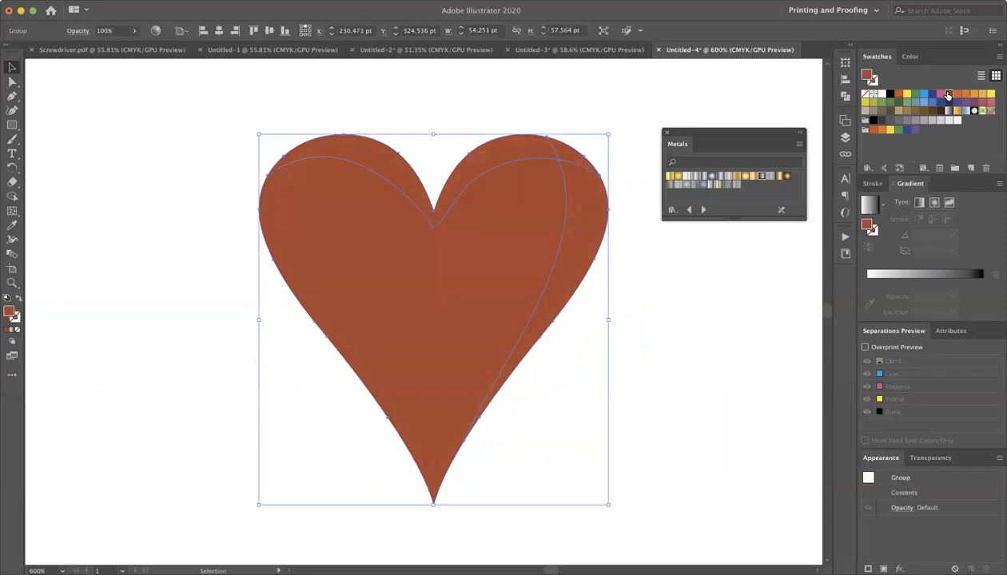
pyautogui.doubleClick(9, 312)
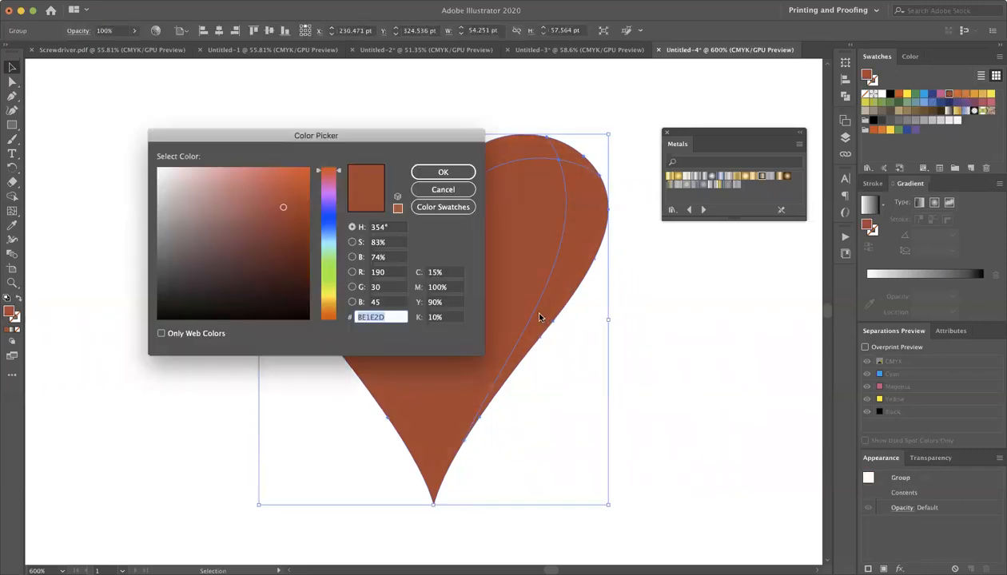
pyautogui.click(435, 318)
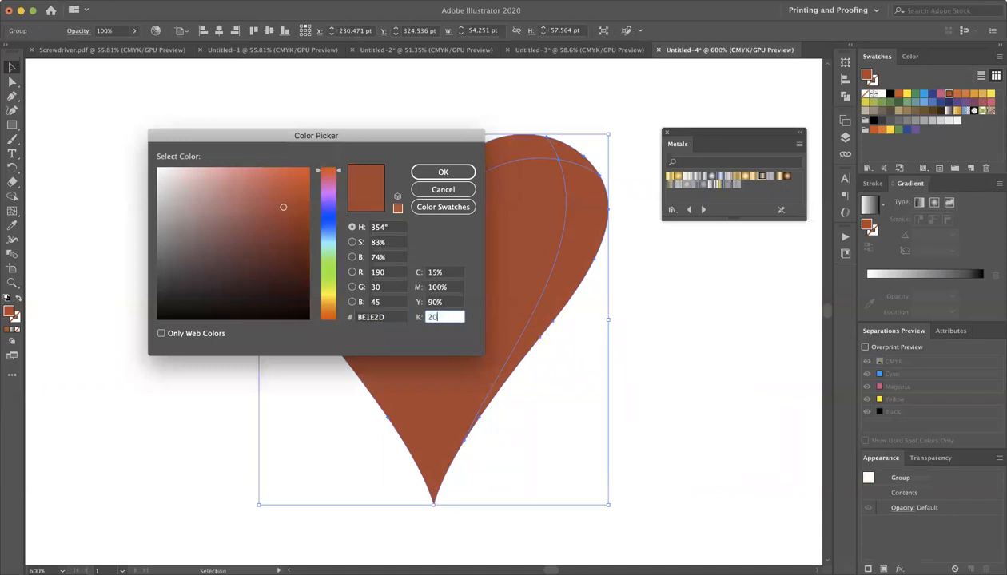
pyautogui.press('Return')
pyautogui.click(697, 276)
# - Drop the C=0 M=90 Y=85 K=0 swatch onto the heart's upper-right mesh point and deselect the heart
pyautogui.click(564, 177)
pyautogui.moveTo(957, 93); pyautogui.dragTo(564, 163)
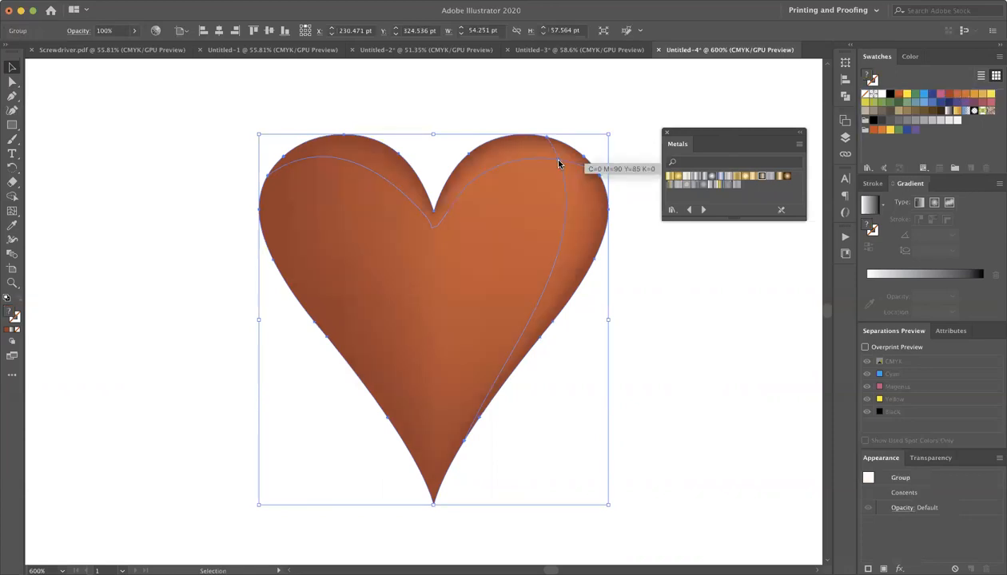
pyautogui.click(694, 240)
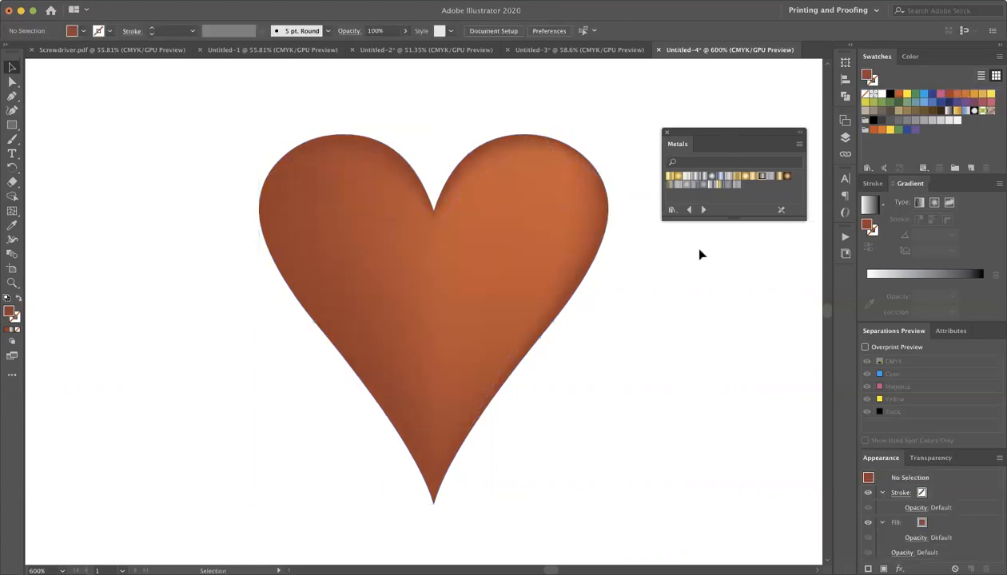